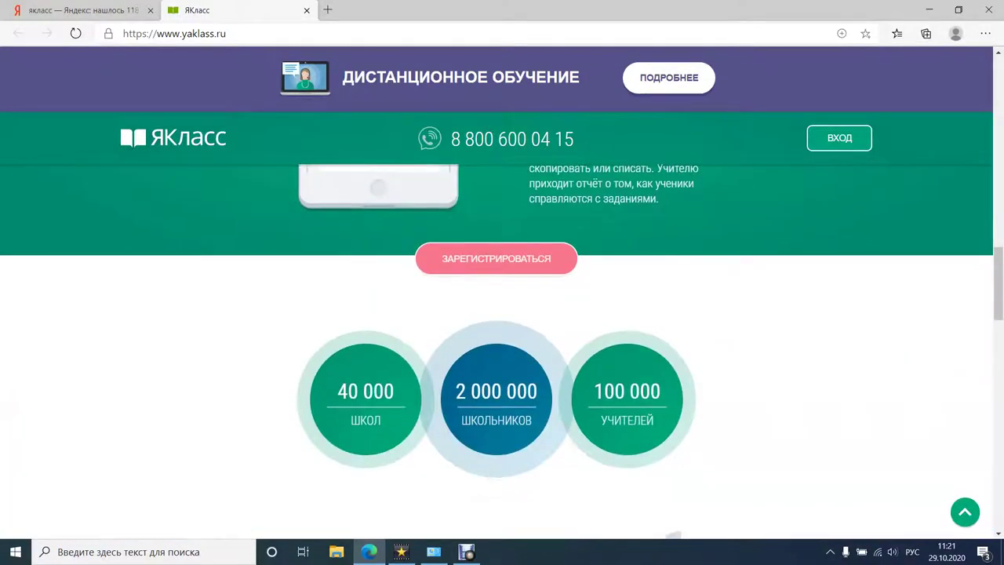
Look through the ЯКласс home page, from the teacher, pupil and parent sections to the testimonials and contact details.
scroll(502, 353, up, 10)
scroll(502, 353, up, 8)
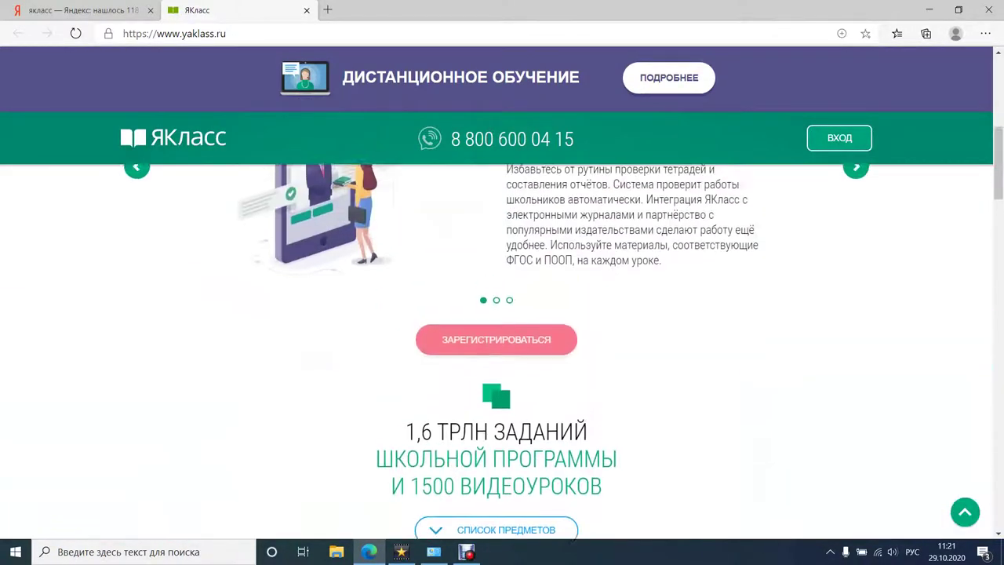
scroll(502, 353, down, 6)
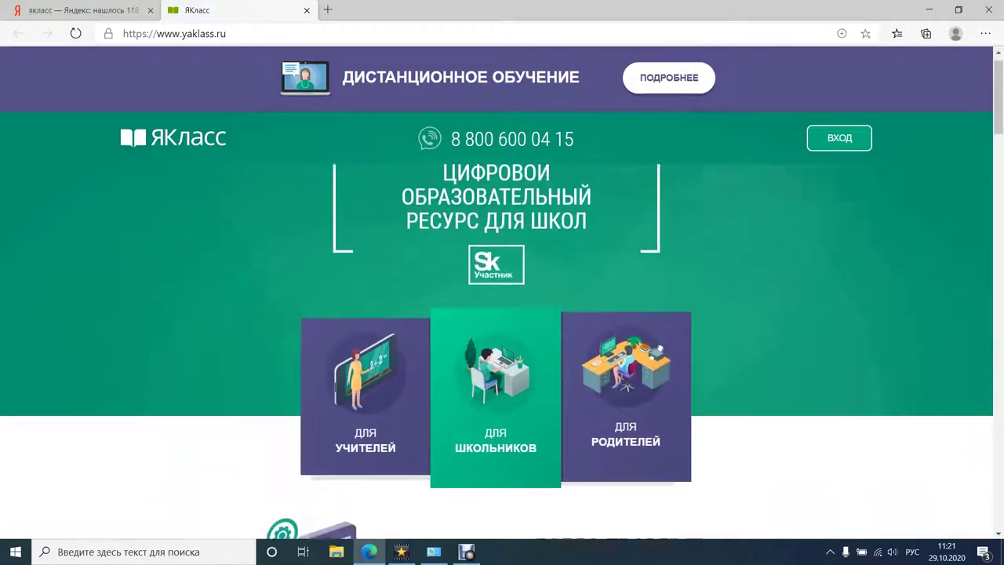
scroll(503, 353, down, 7)
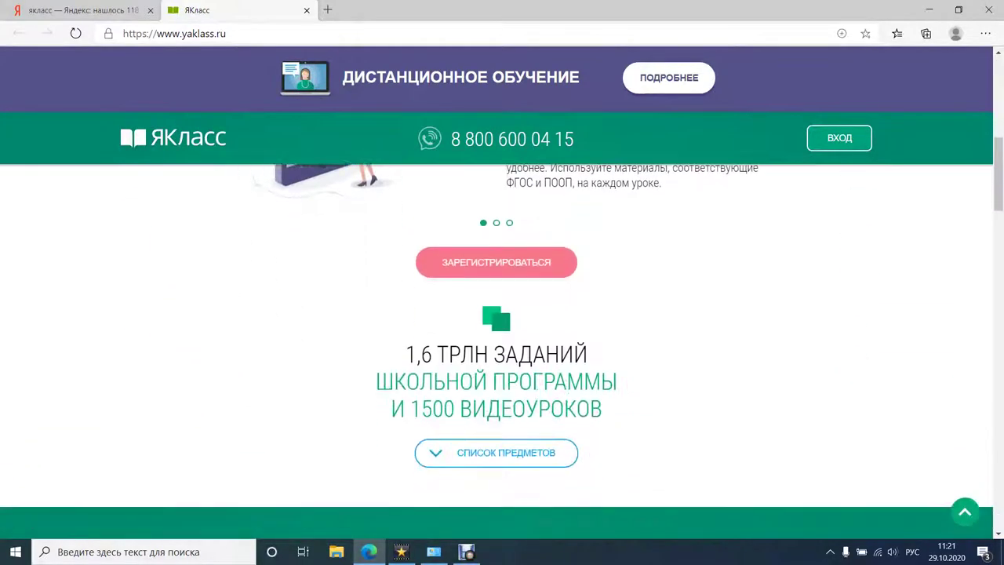
scroll(502, 353, down, 4)
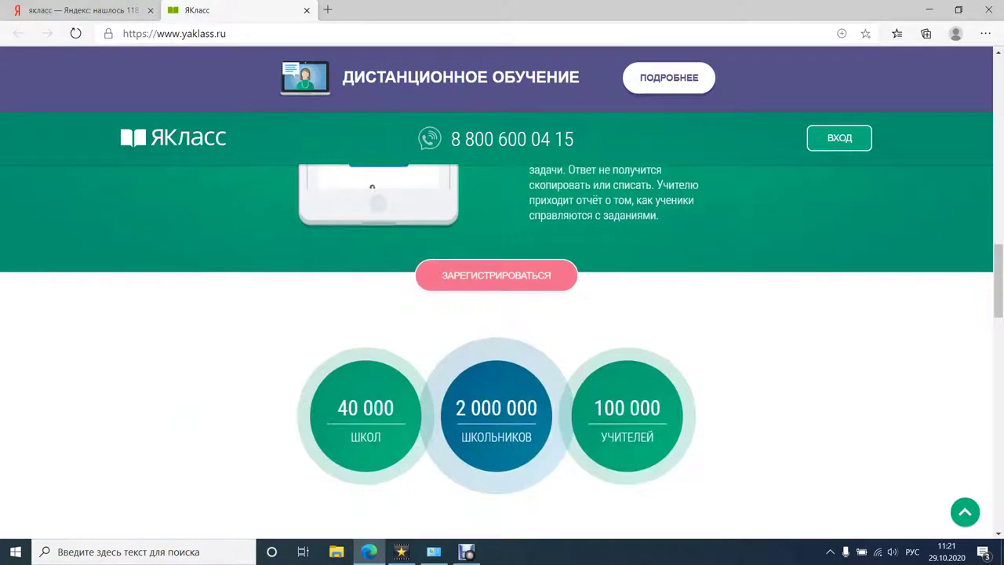
scroll(502, 353, down, 8)
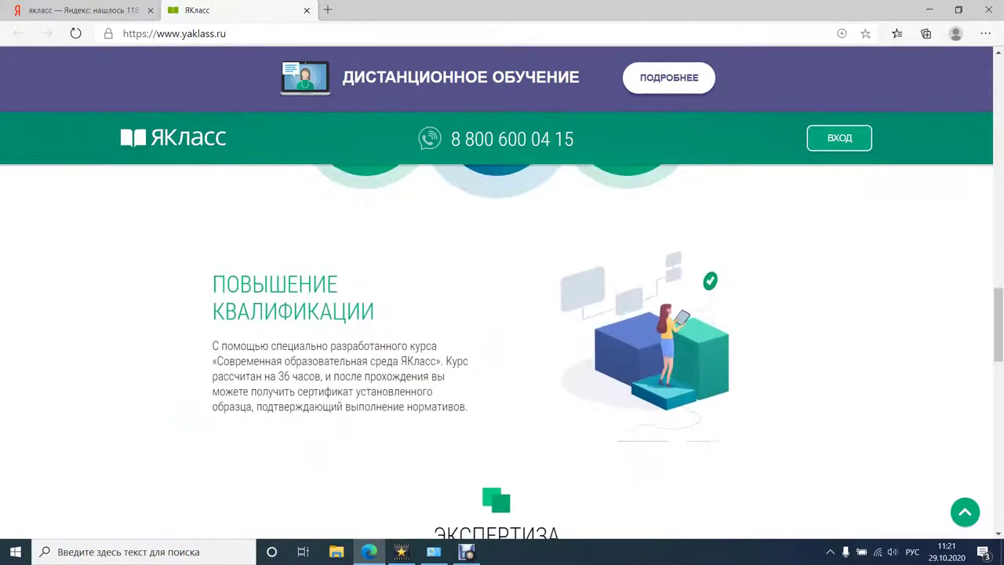
scroll(503, 353, down, 8)
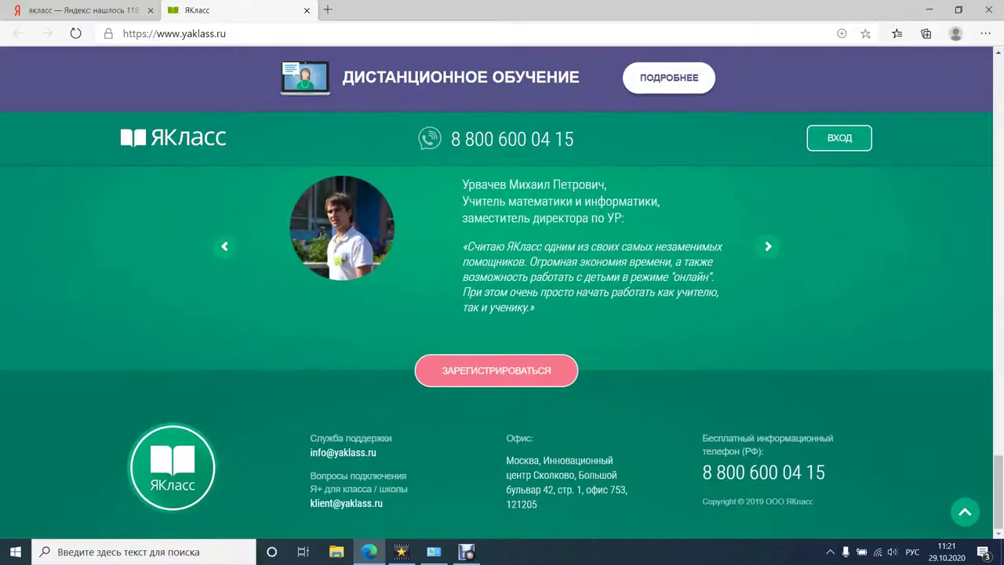
scroll(502, 353, up, 10)
scroll(502, 353, up, 10)
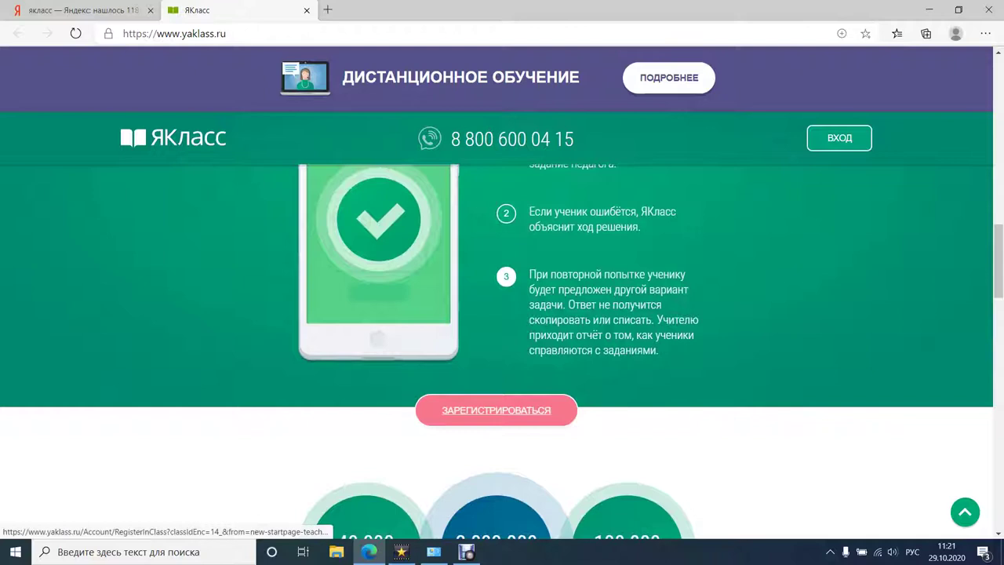
Open the registration form for the Учитель role and review its personal data, school and subject fields.
click(496, 410)
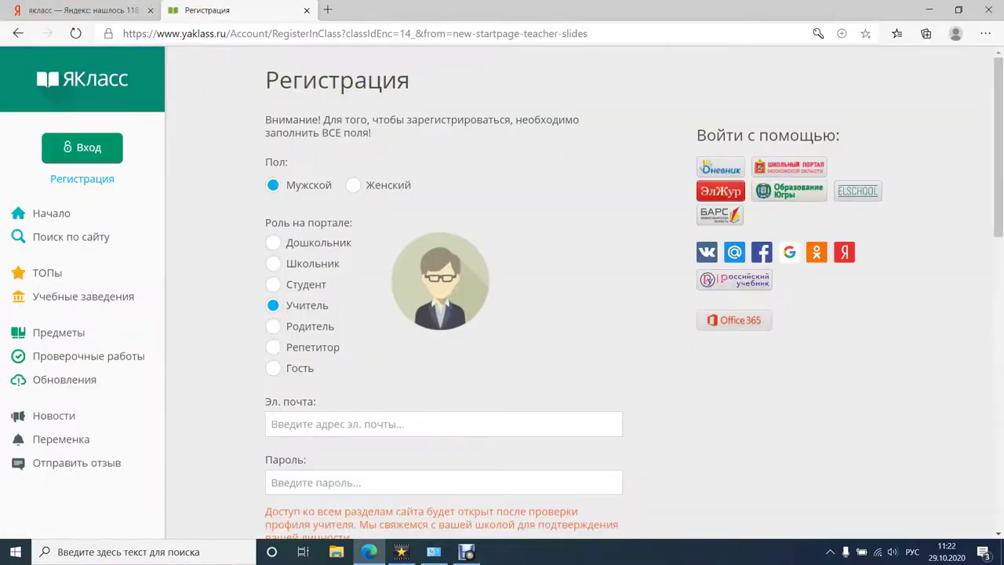
scroll(502, 314, down, 3)
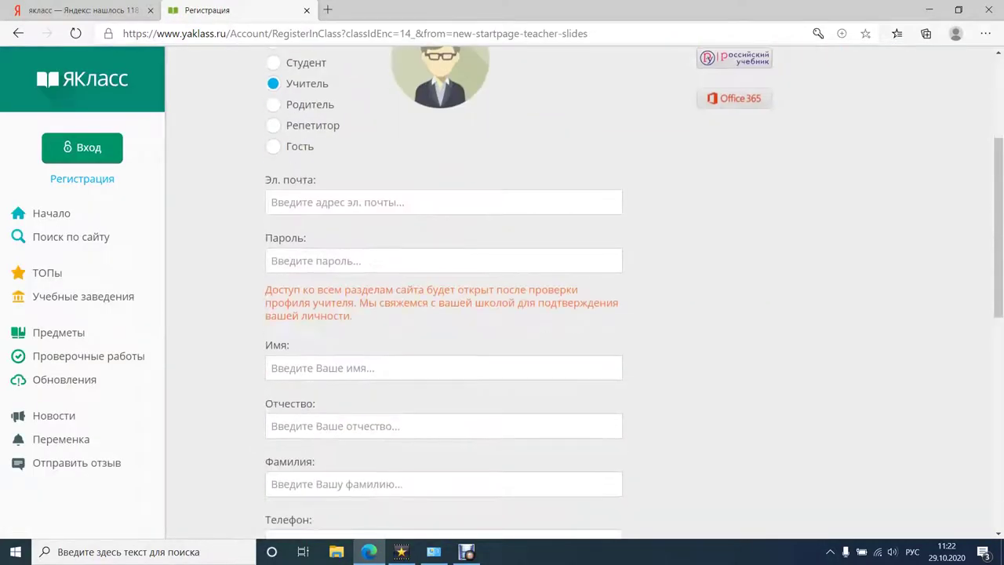
scroll(502, 314, down, 6)
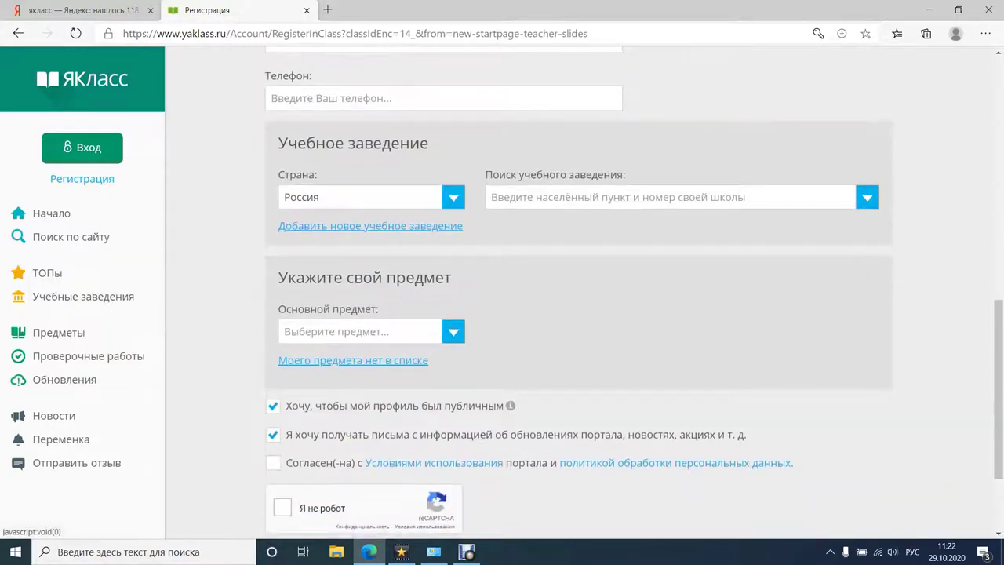
Search the educational institutions for "Кировск Мурманская область" and select МБОУ СОШ № 10.
click(671, 197)
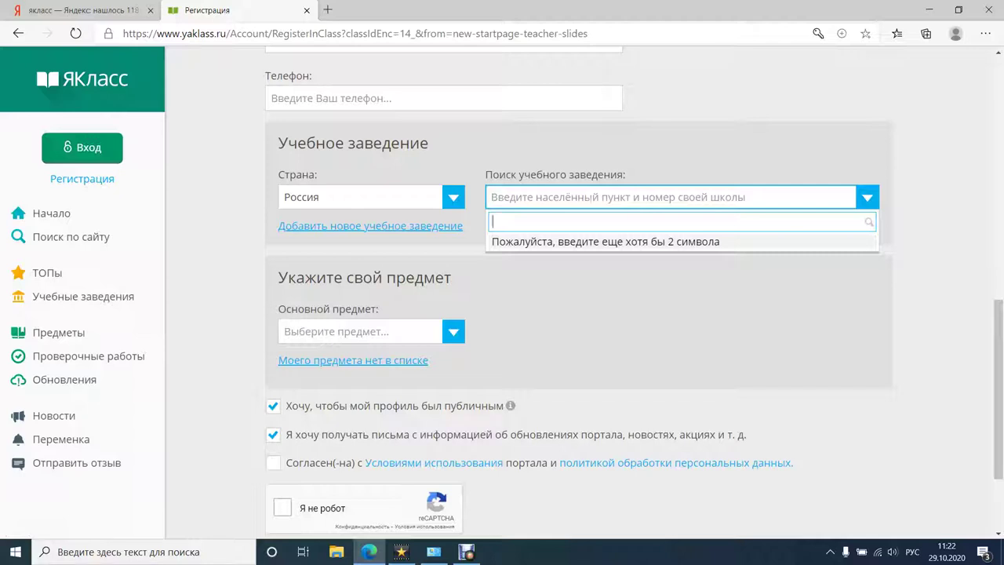
text(Киров)
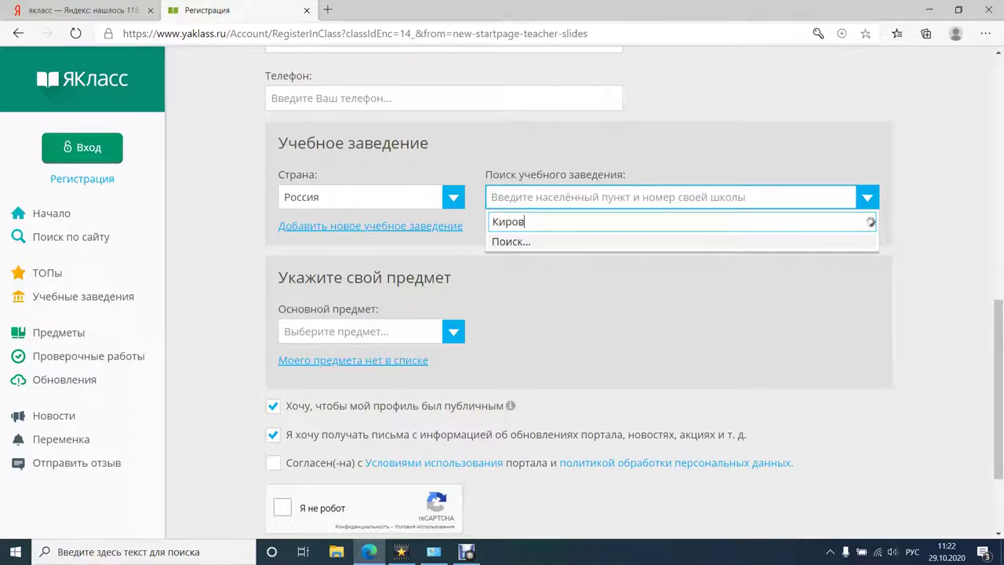
text(ск Мурманская область)
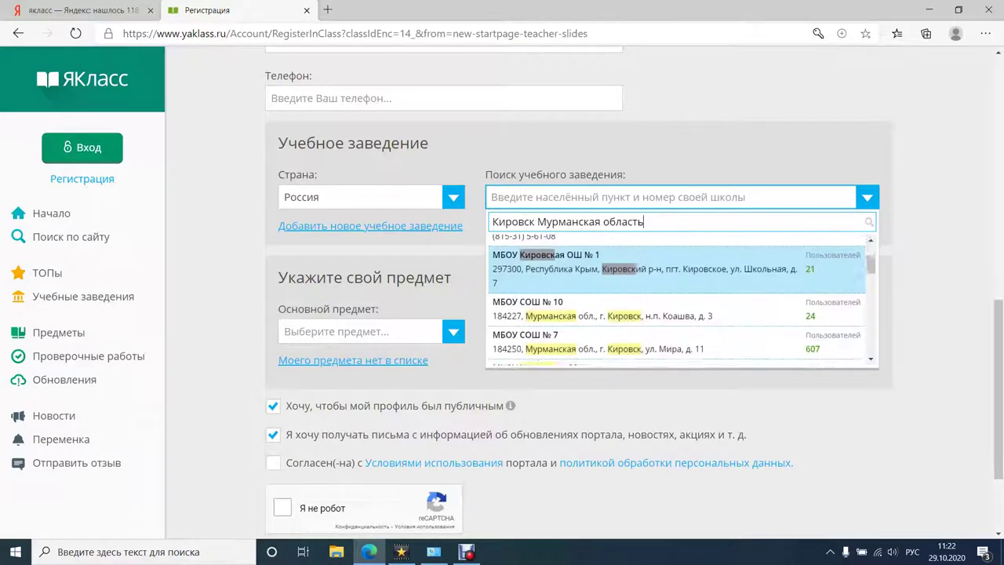
key(Down)
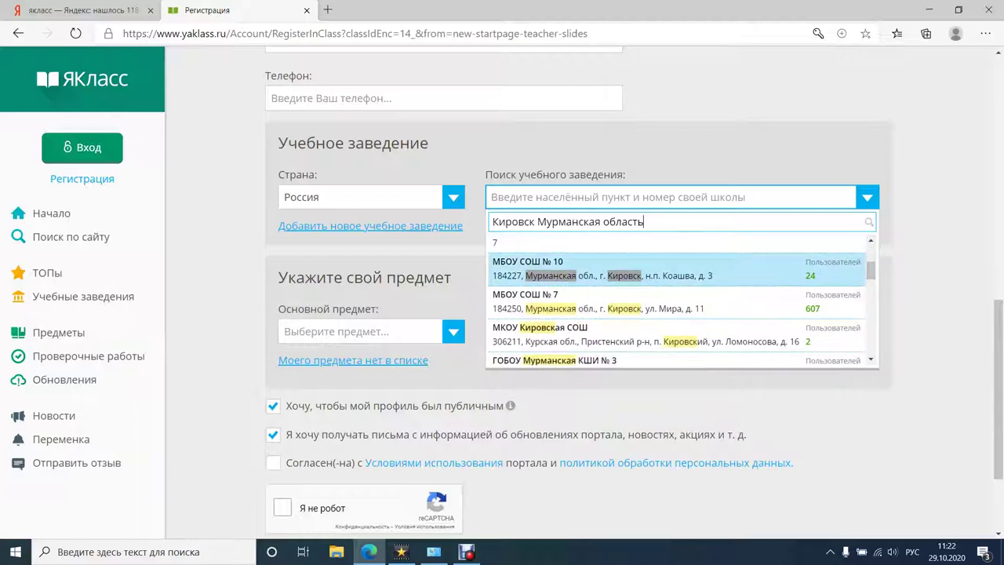
key(Return)
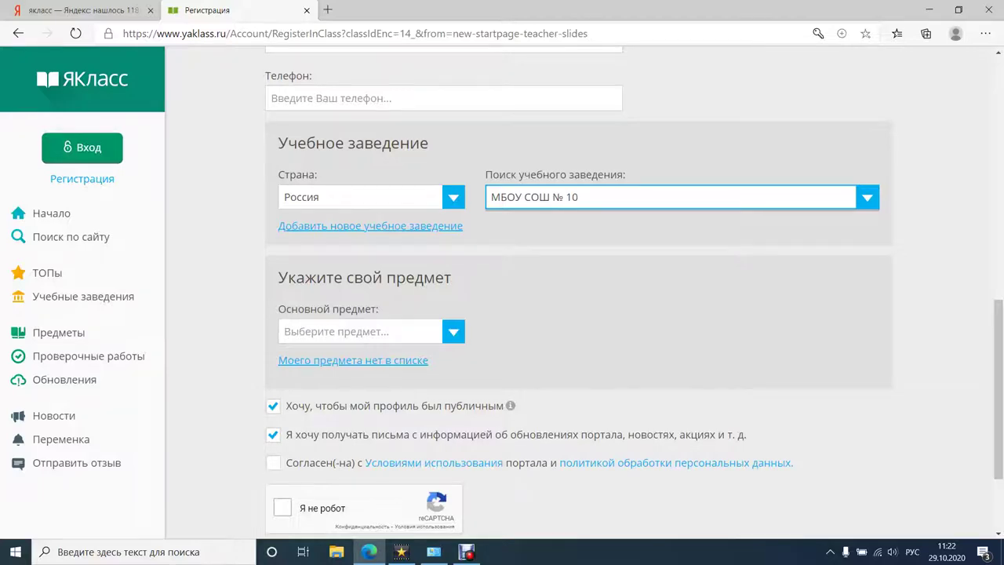
Sign in to the existing teacher account with the prefilled login and password instead of registering.
scroll(580, 314, up, 8)
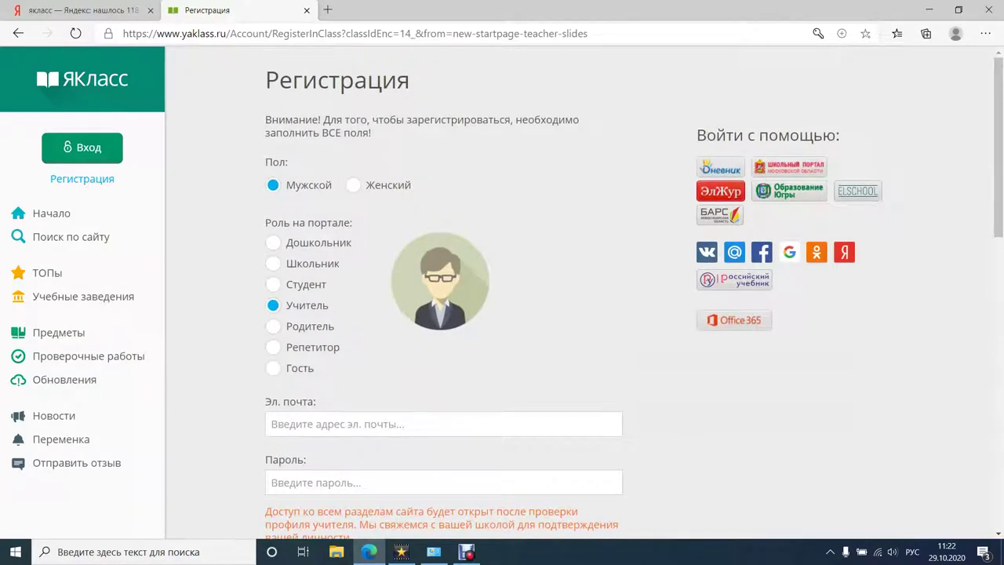
click(81, 148)
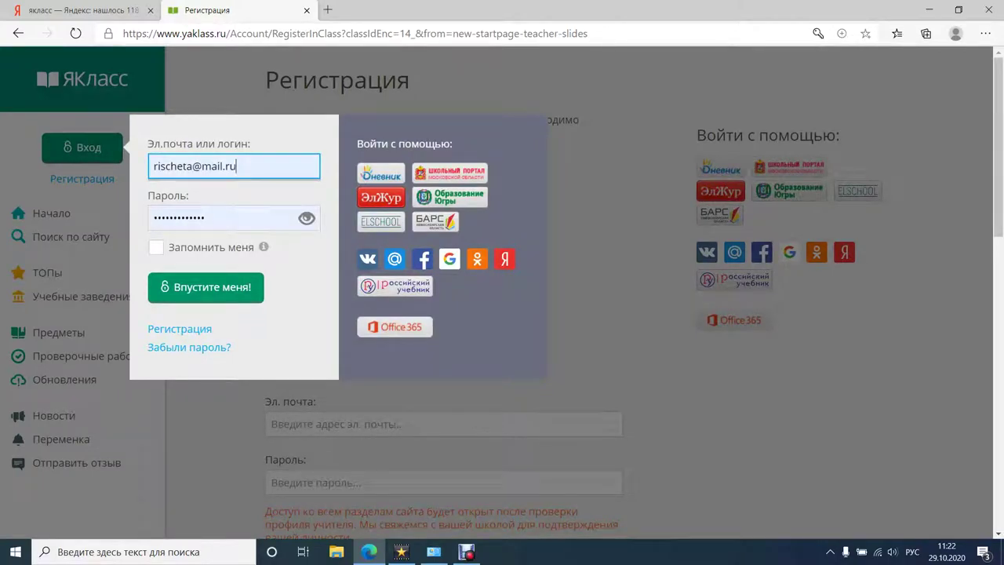
key(Return)
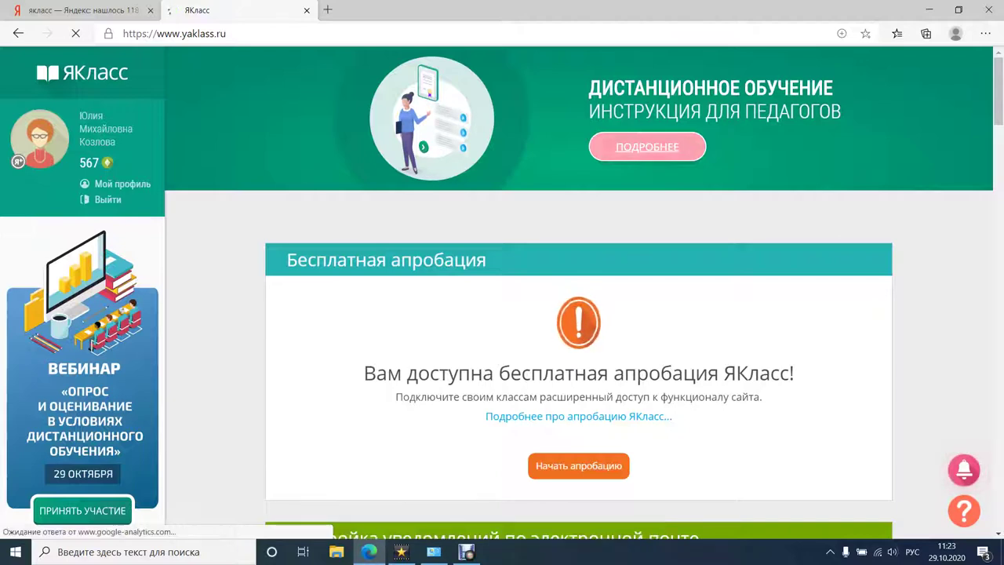
Open the distance learning guide for teachers and look through it together with the Я+ access page for «Проверочные работы».
click(647, 146)
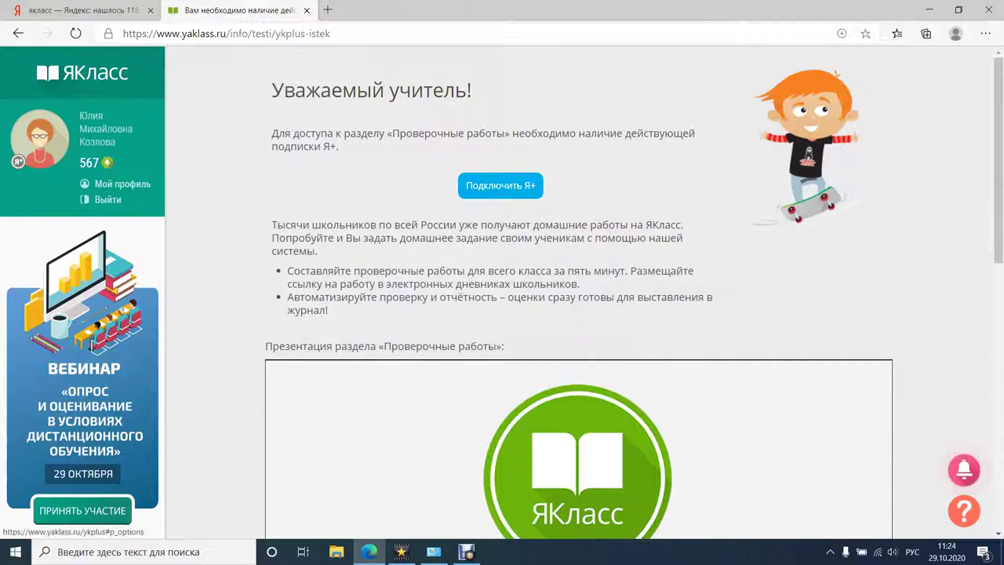
scroll(503, 290, down, 5)
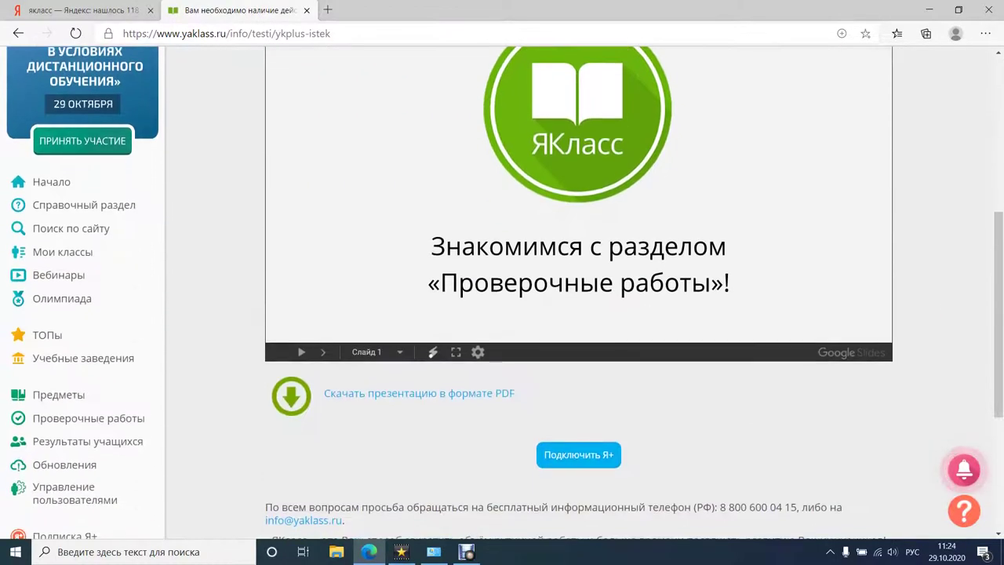
scroll(502, 291, down, 4)
scroll(502, 291, up, 9)
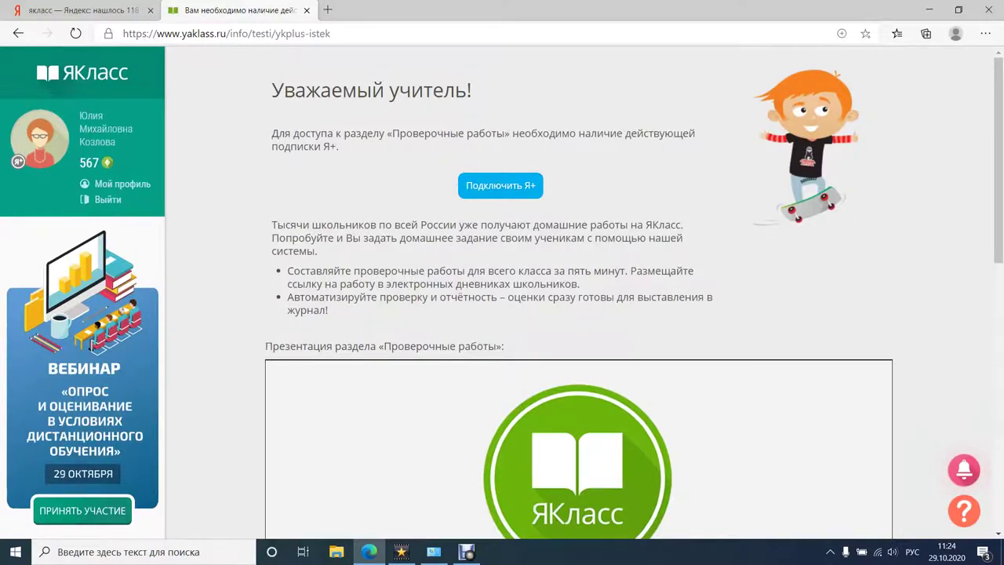
key(alt+Left)
scroll(626, 306, down, 4)
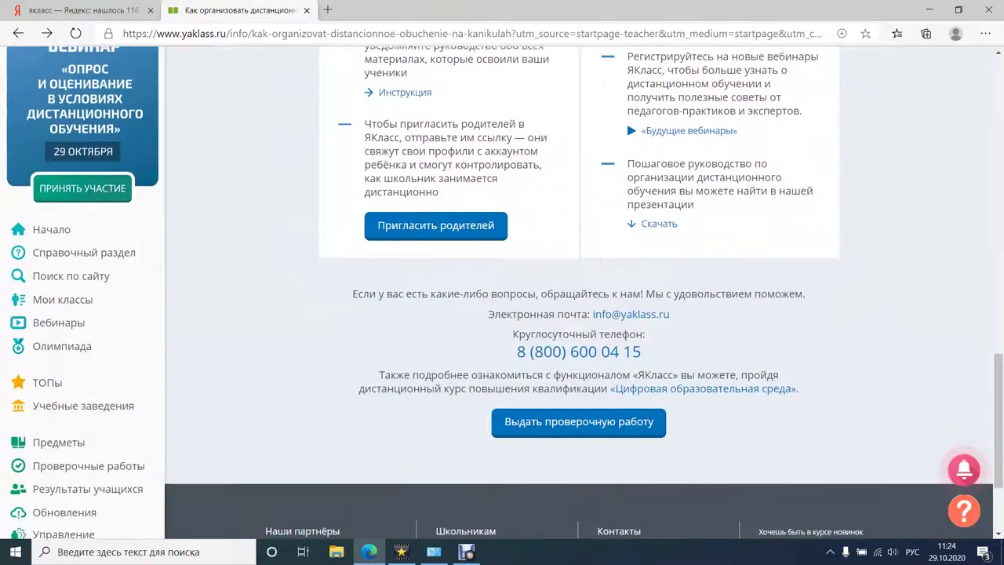
scroll(626, 121, down, 2)
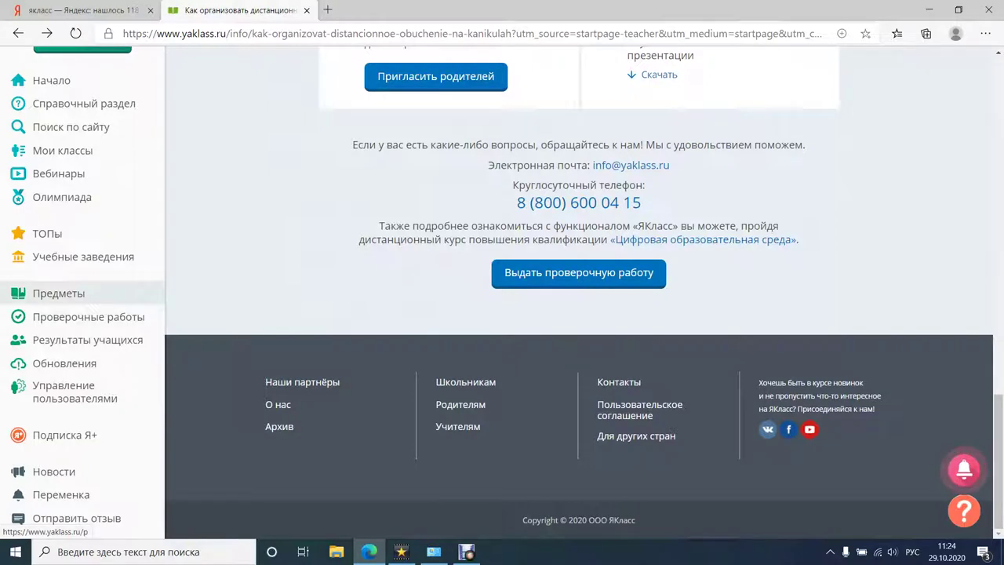
Open the Предметы section, look over all the available subjects and open География.
click(59, 292)
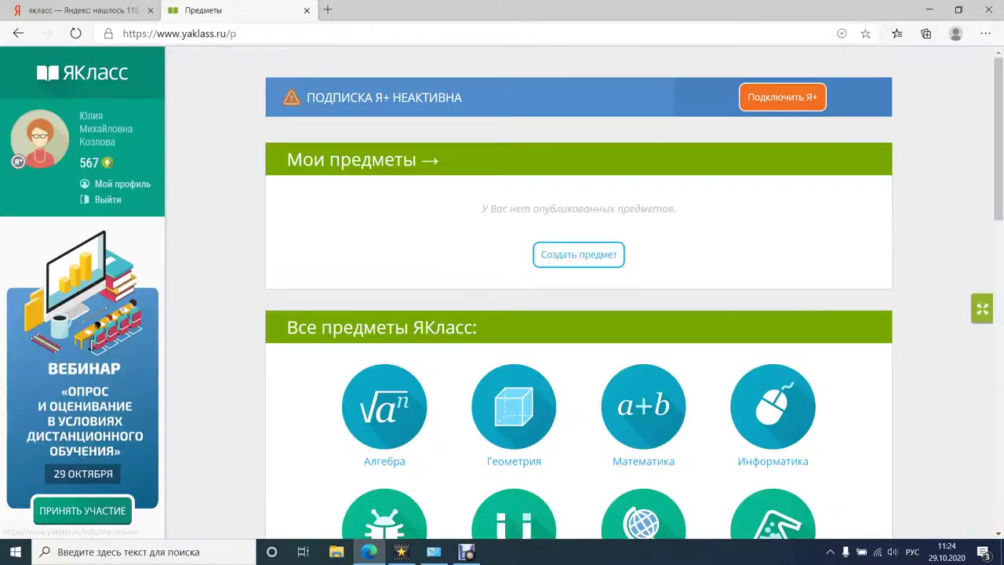
scroll(514, 408, down, 3)
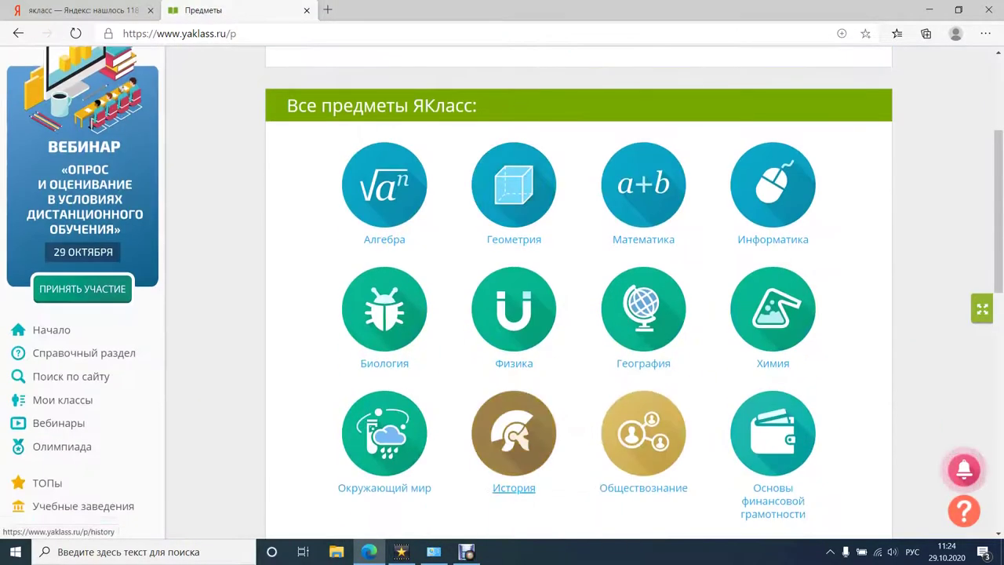
scroll(773, 363, down, 3)
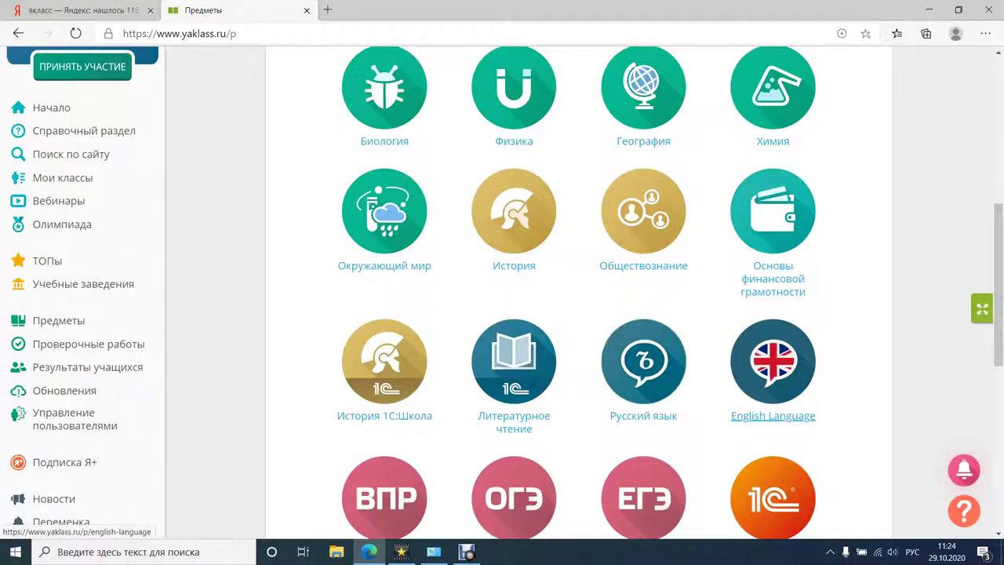
scroll(773, 364, up, 2)
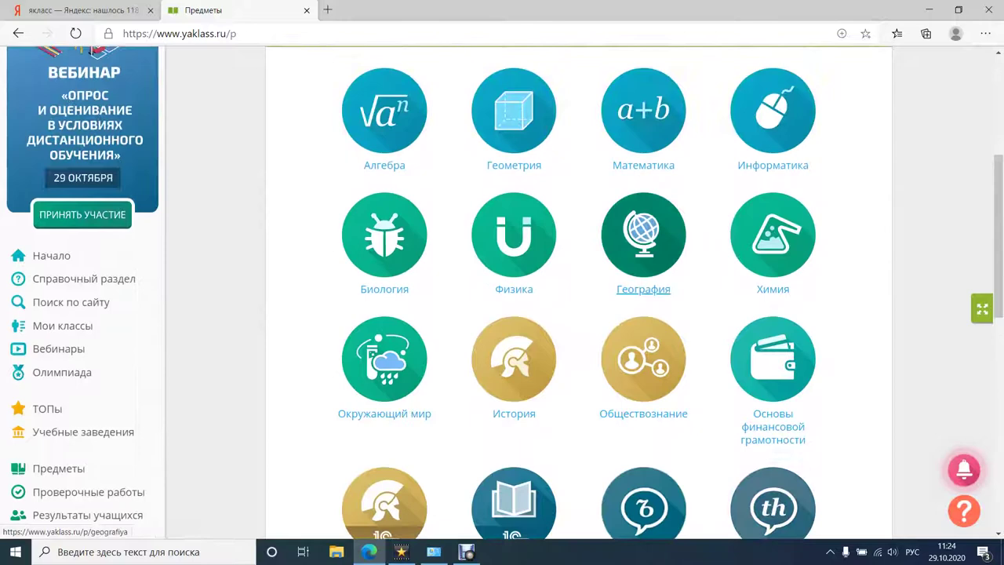
click(644, 235)
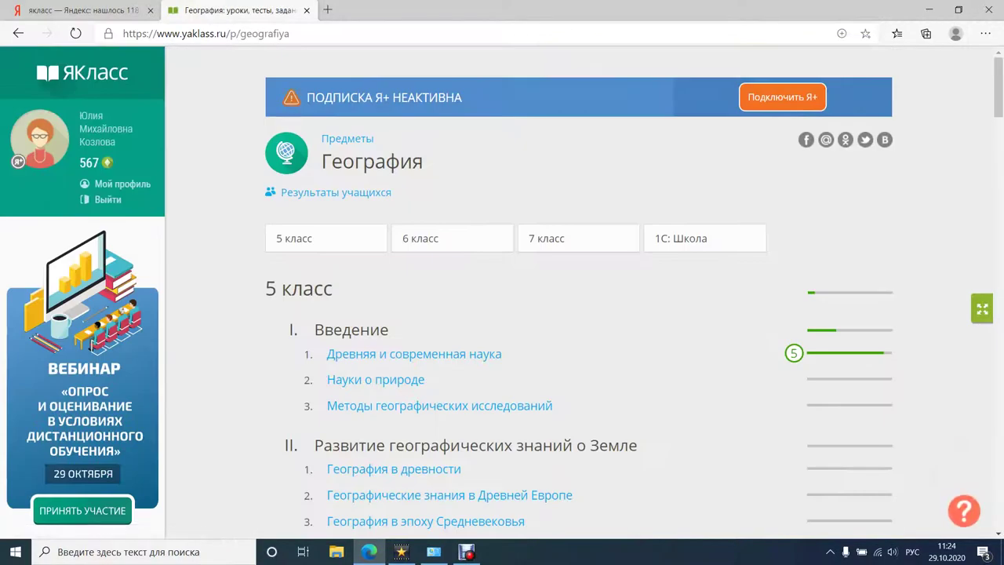
Examine the География topics from grade 5 through grade 7 and 1С: Школа, and go back to the subject list.
scroll(644, 236, down, 7)
scroll(581, 292, down, 20)
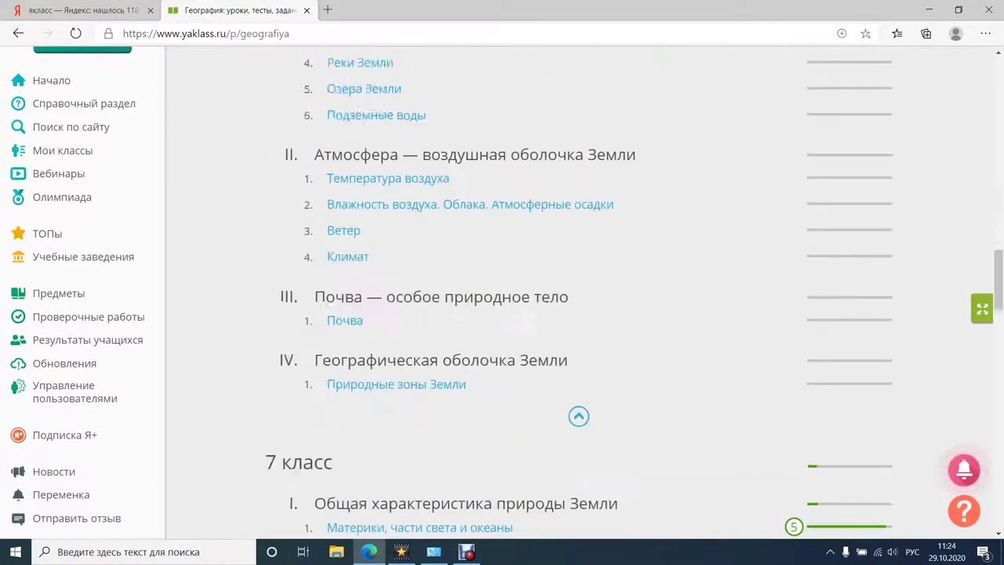
scroll(581, 292, down, 18)
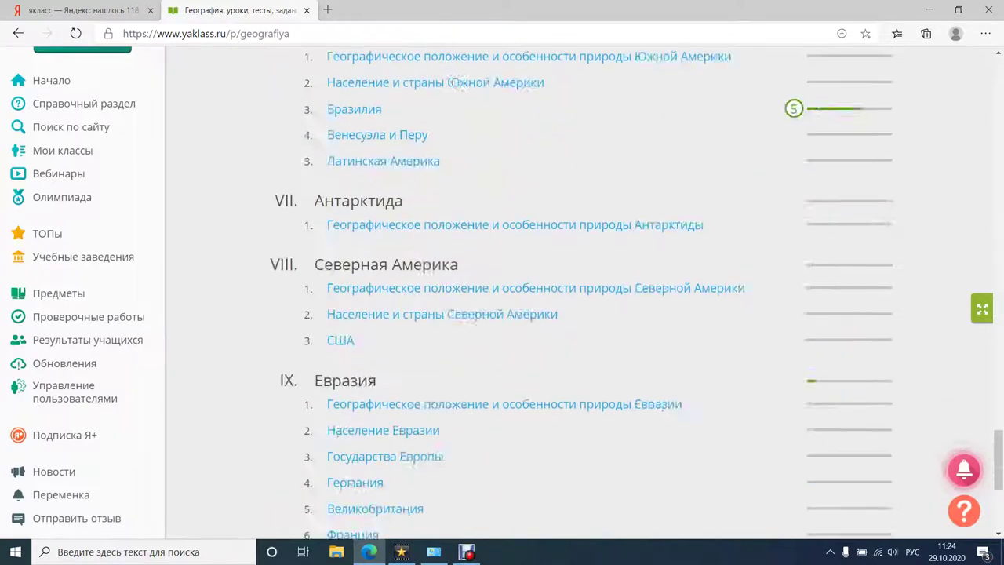
scroll(580, 291, up, 20)
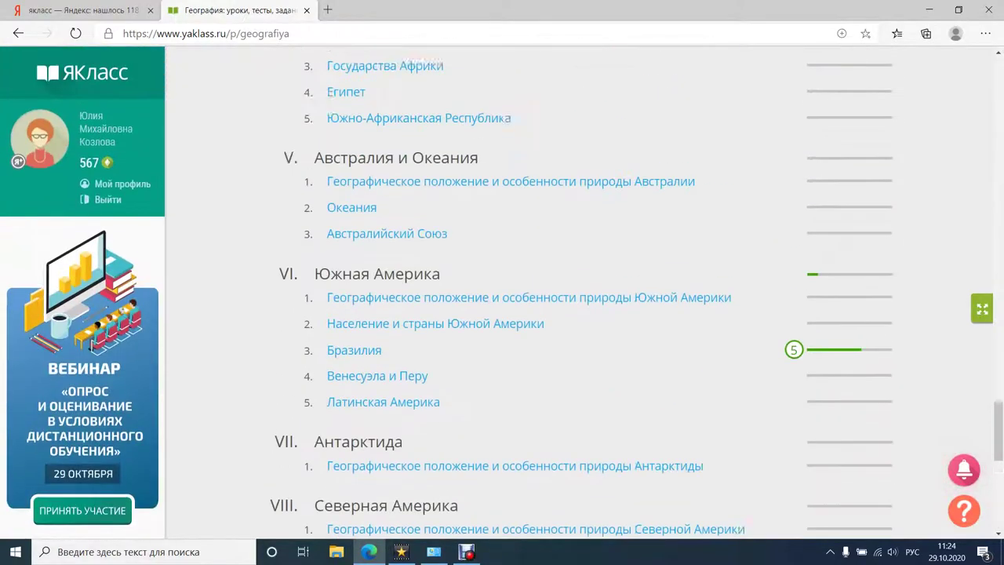
scroll(581, 291, up, 7)
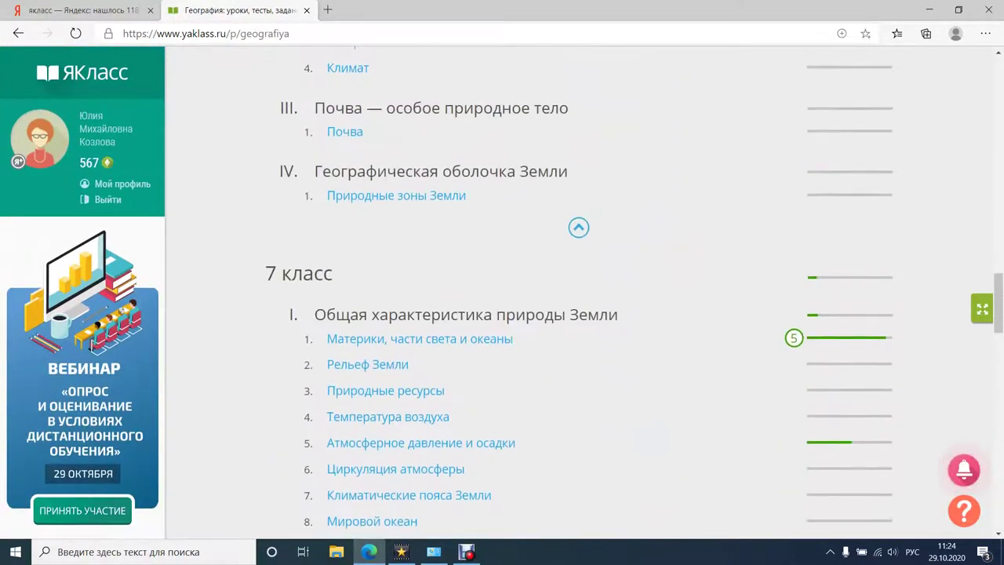
scroll(581, 292, down, 15)
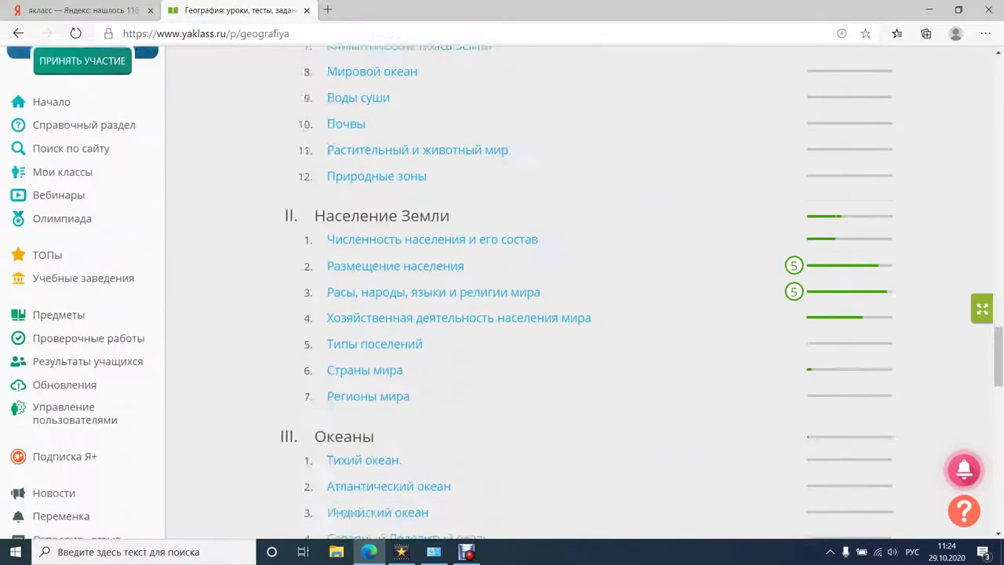
scroll(533, 292, down, 6)
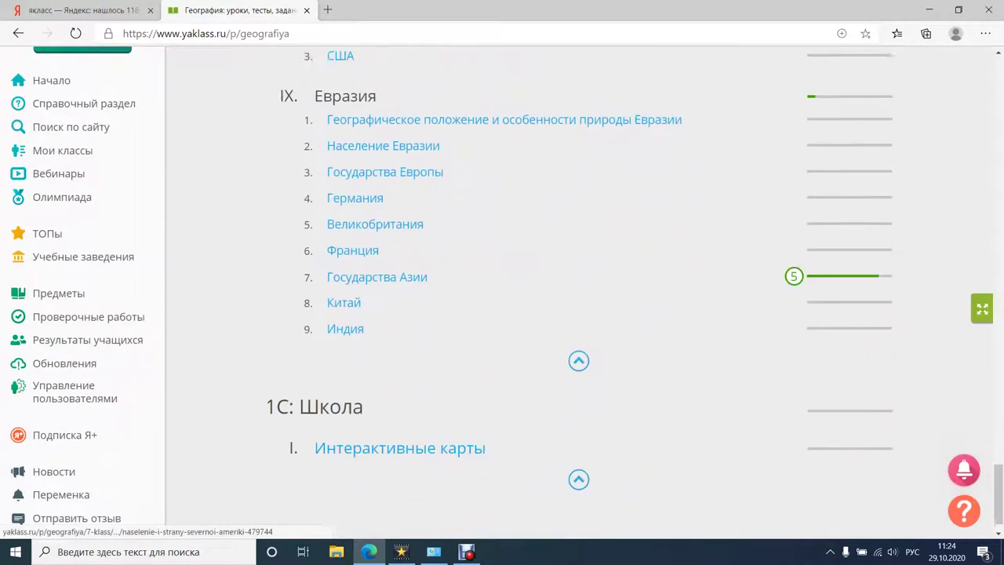
click(18, 33)
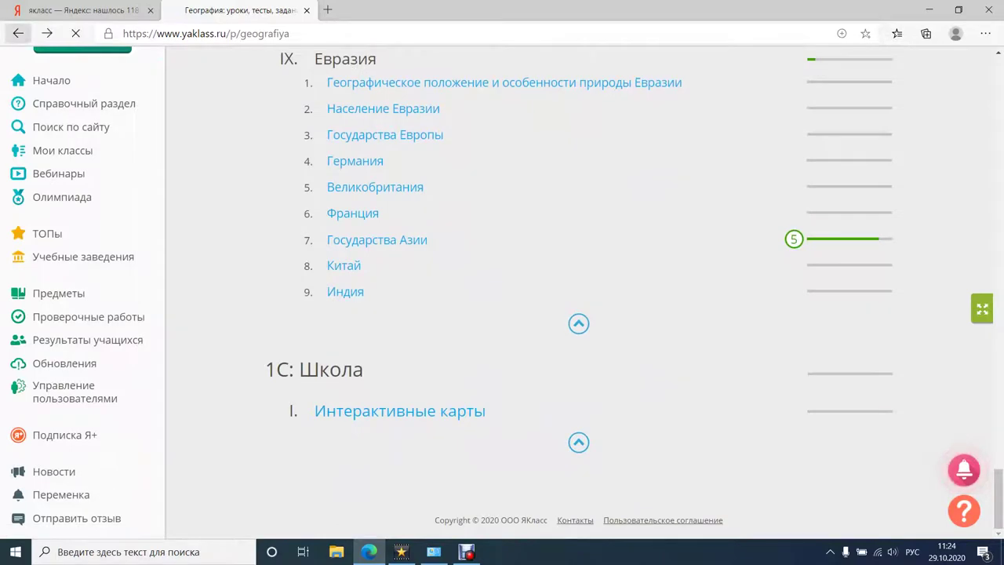
Open the subject Химия, look through its topics down to «Расчётные задачи по химии», and return to the subject list.
click(773, 236)
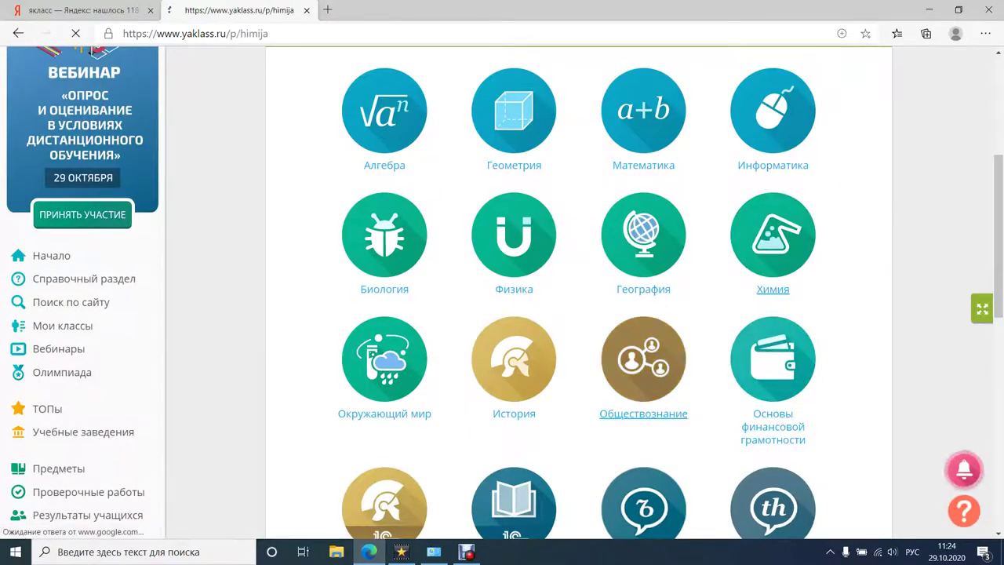
scroll(503, 292, down, 20)
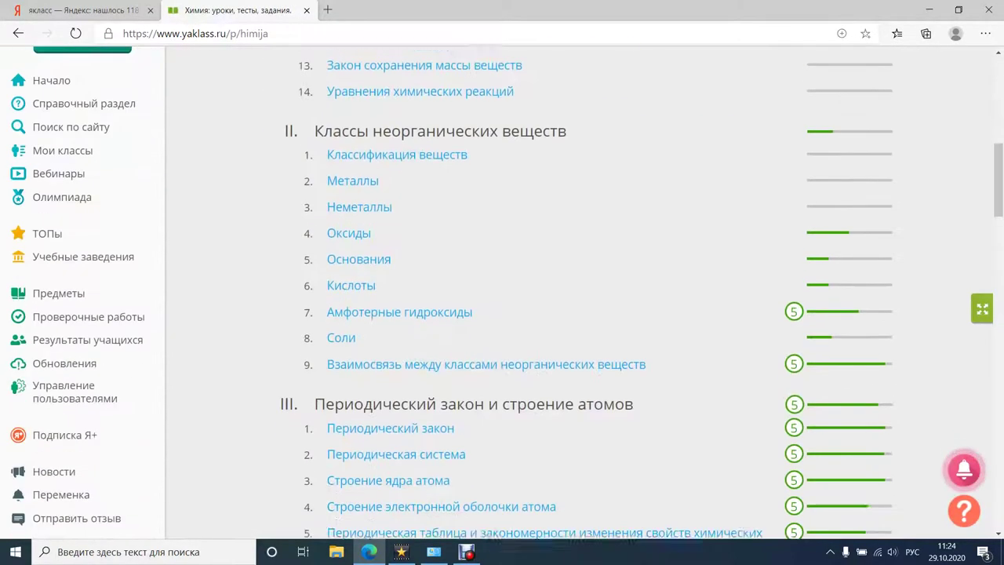
scroll(503, 292, down, 10)
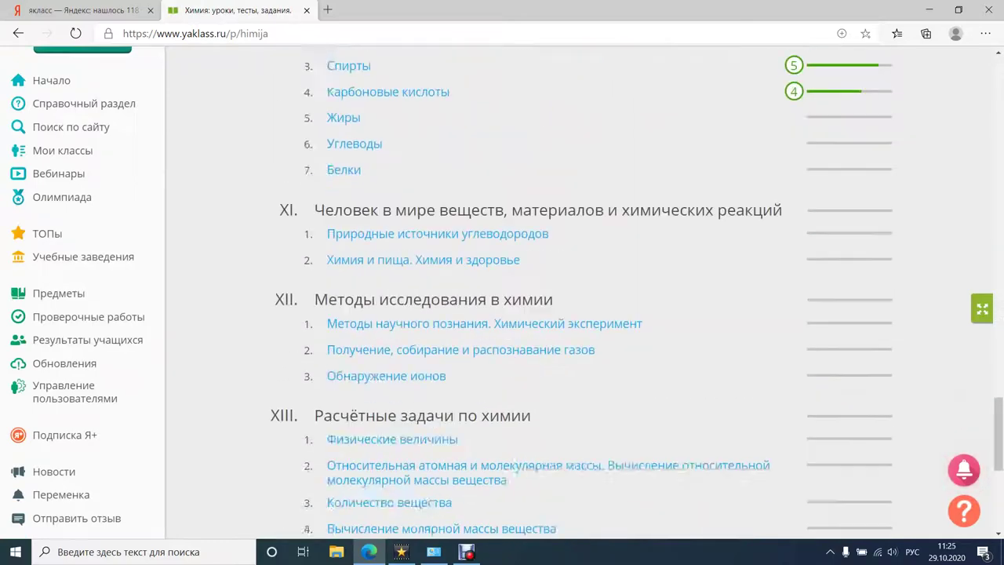
scroll(502, 292, up, 1)
scroll(328, 118, up, 2)
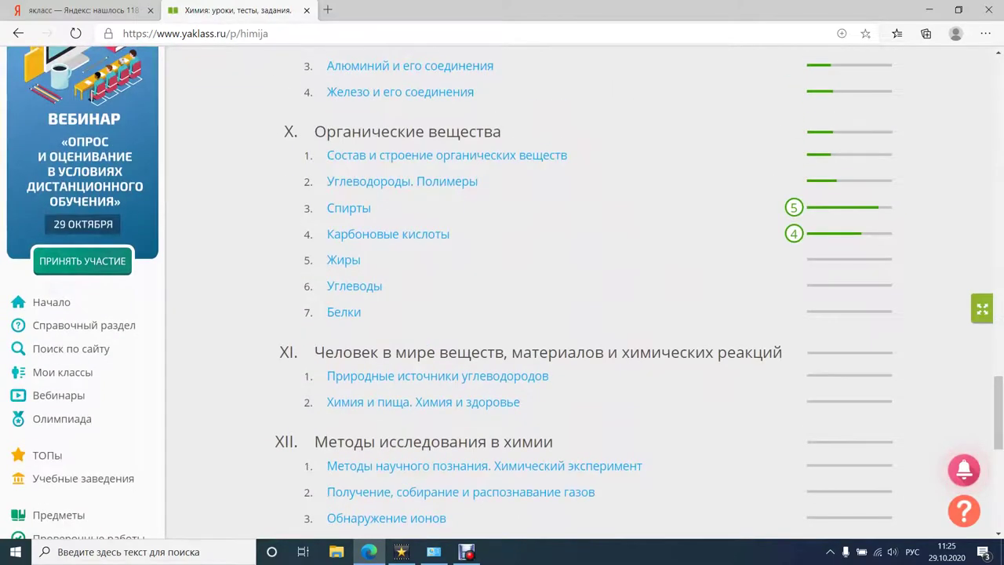
scroll(502, 292, down, 9)
scroll(502, 292, up, 4)
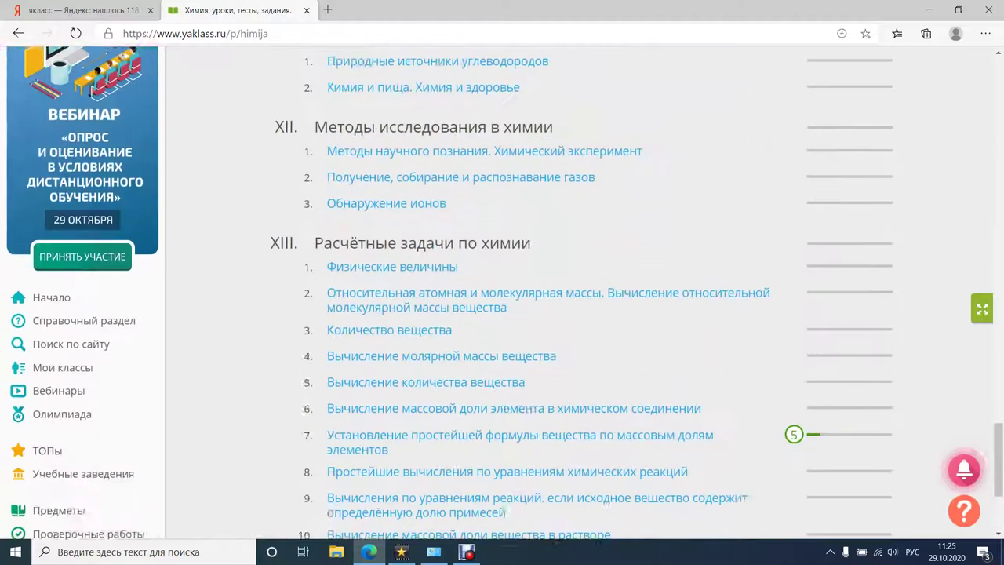
scroll(502, 292, up, 10)
click(18, 33)
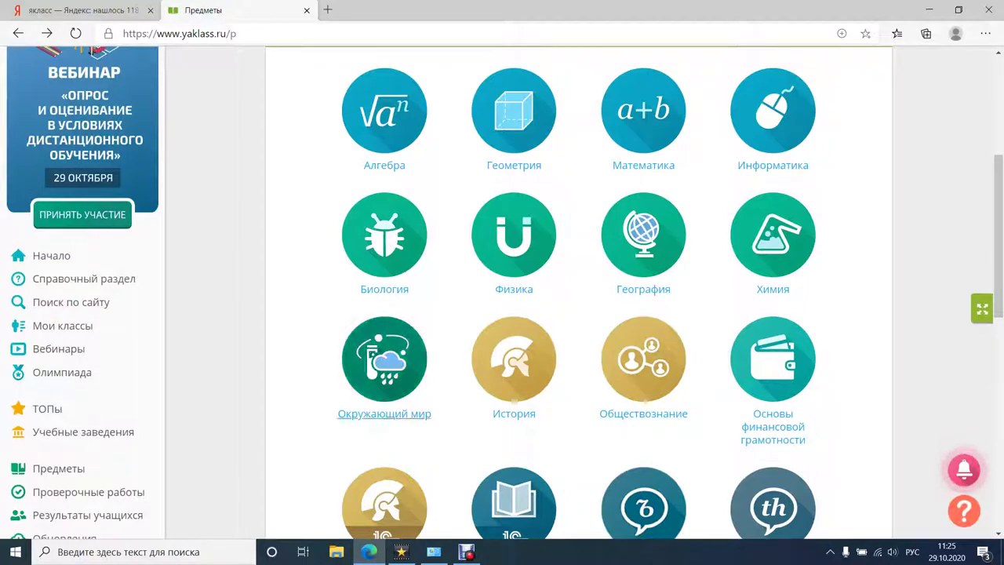
Open the subject Биология, look through its topics from grade 5–6 to grade 9–11, and return to the subject list.
click(384, 289)
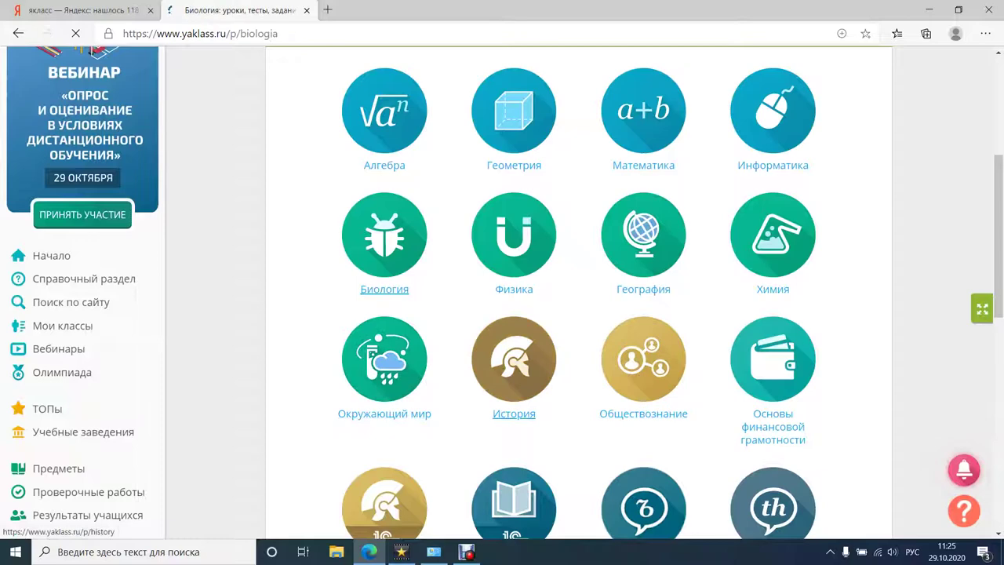
scroll(580, 298, down, 10)
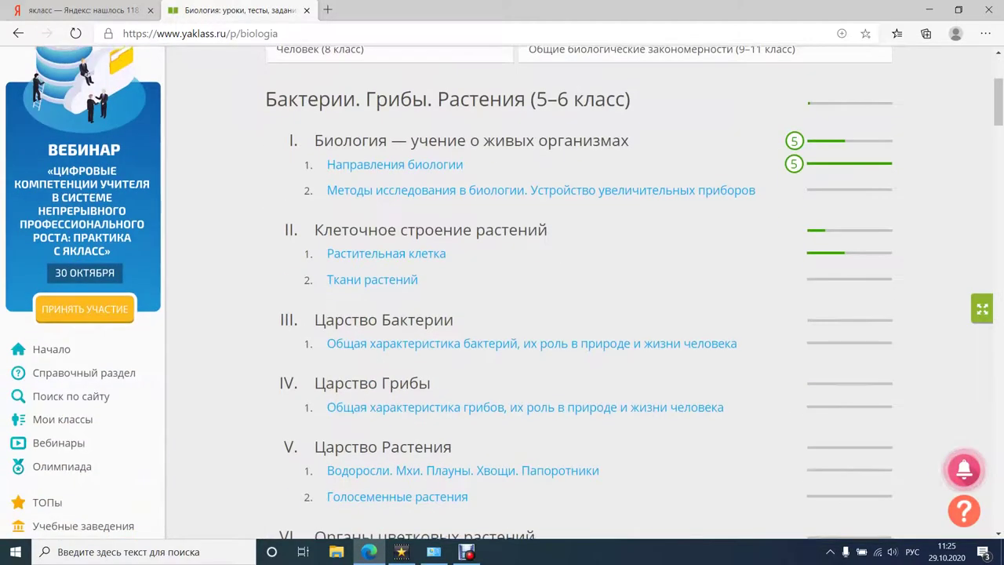
scroll(580, 290, down, 15)
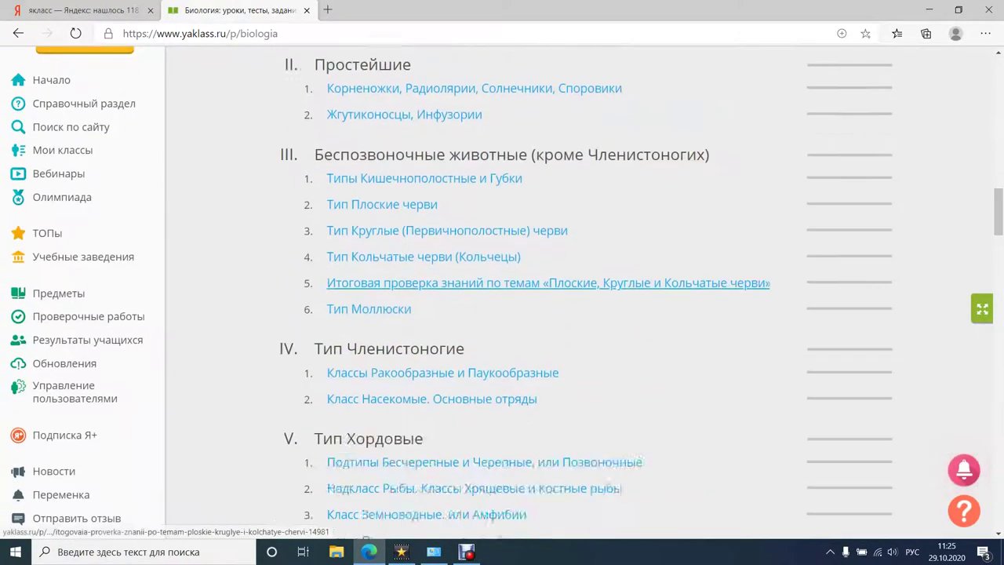
scroll(580, 294, down, 10)
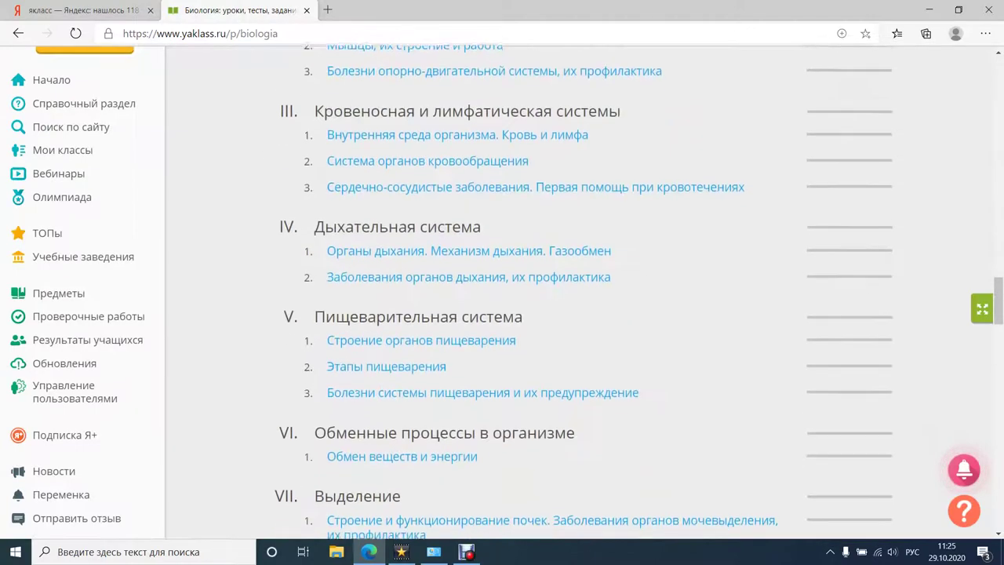
scroll(580, 298, down, 6)
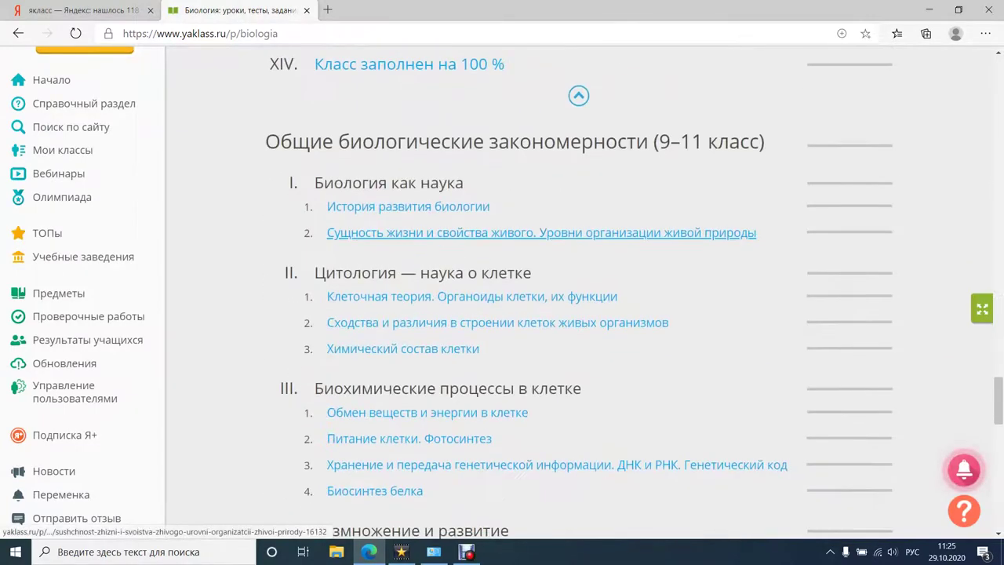
scroll(581, 298, down, 12)
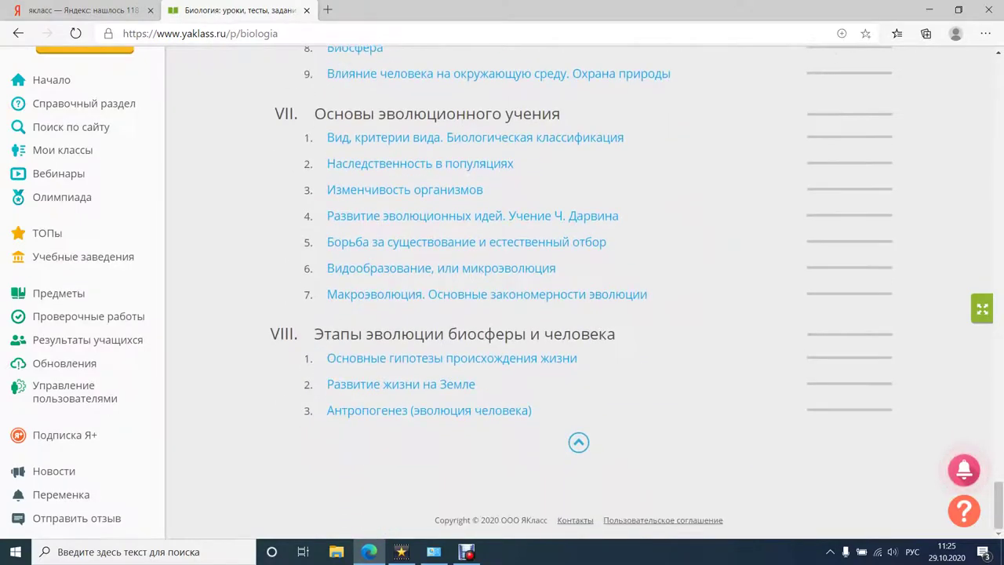
scroll(580, 298, up, 11)
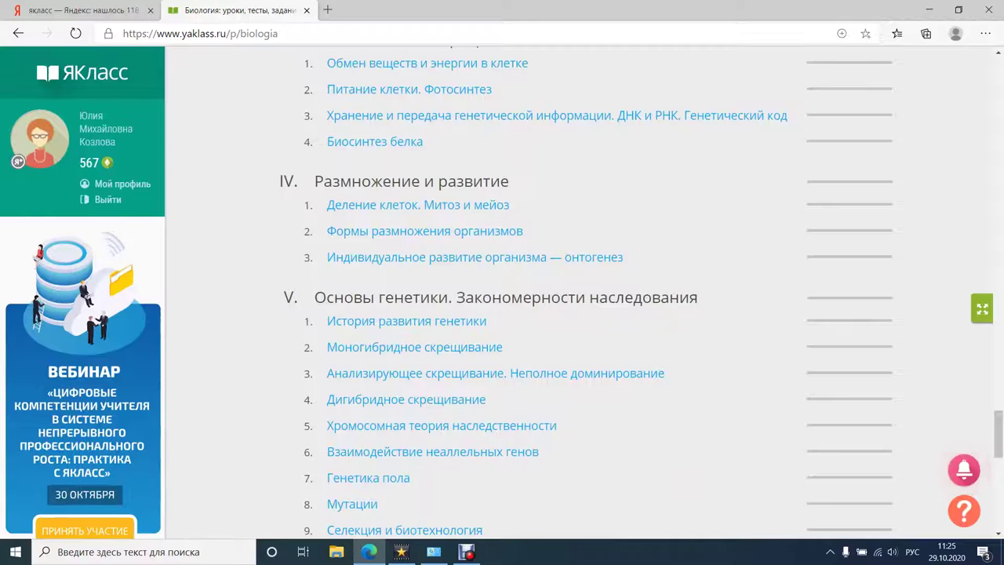
scroll(549, 298, up, 20)
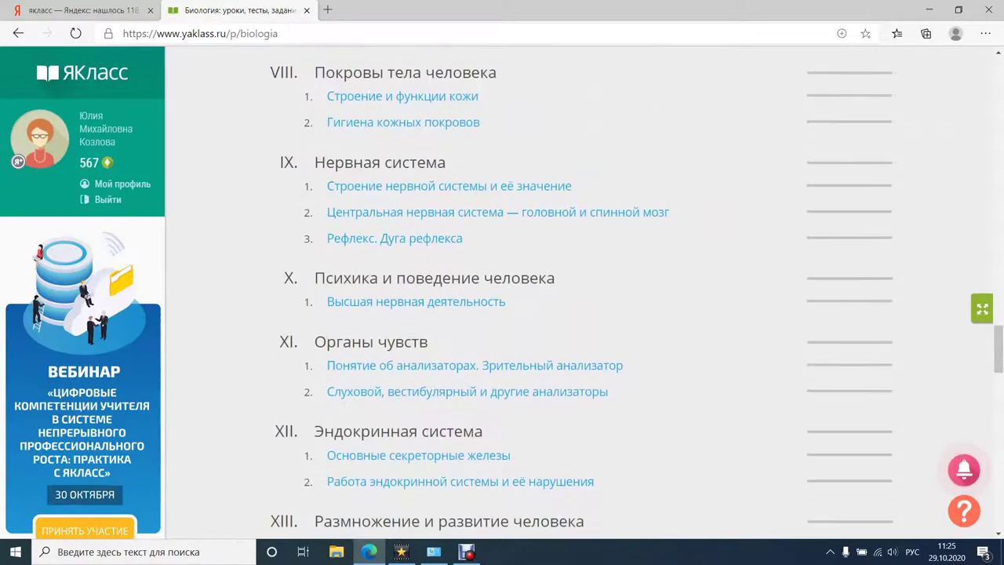
scroll(549, 299, up, 20)
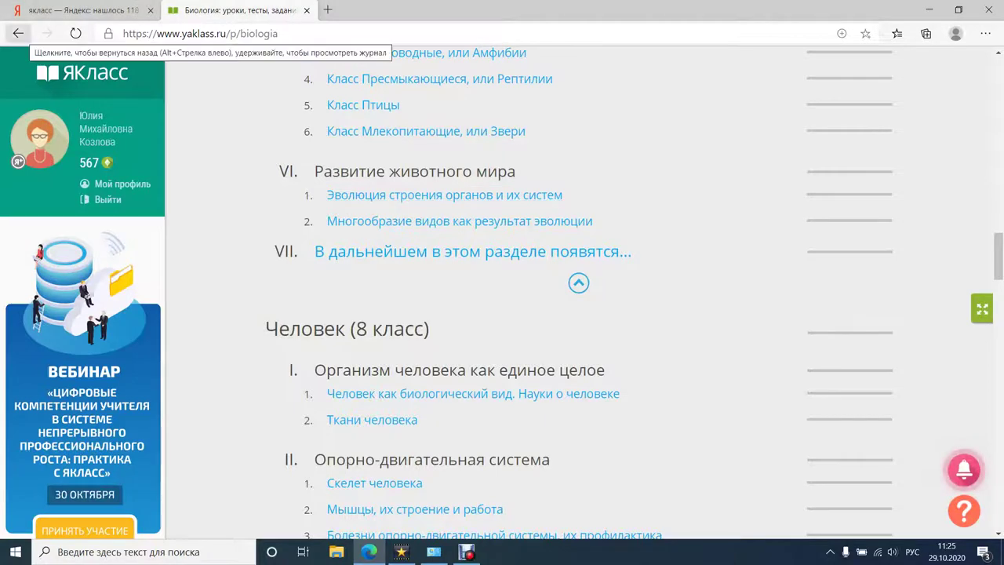
click(18, 34)
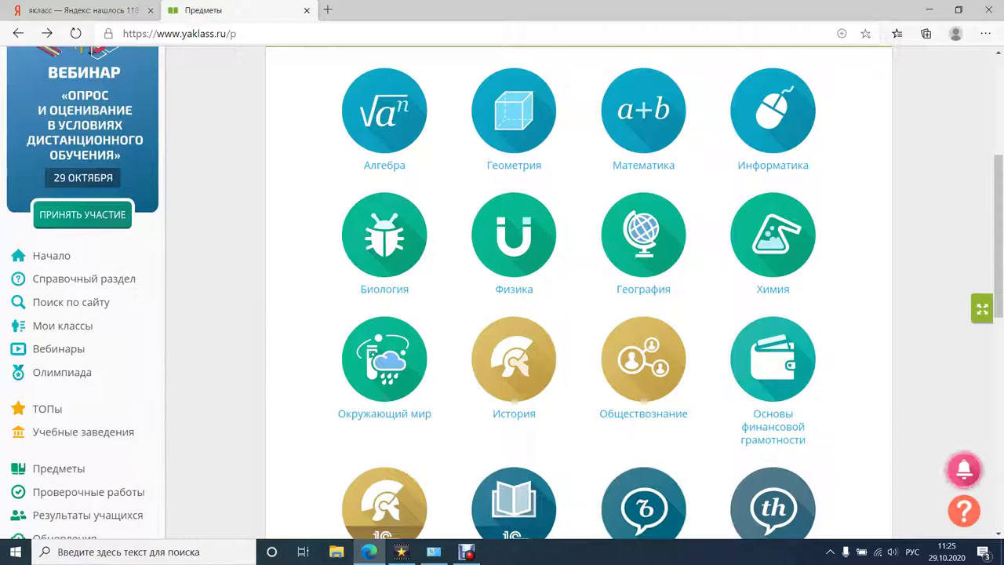
Open География again and open the topic «Разнообразие горных пород» under the grade 5 section «Литосфера — каменная оболочка Земли».
click(773, 360)
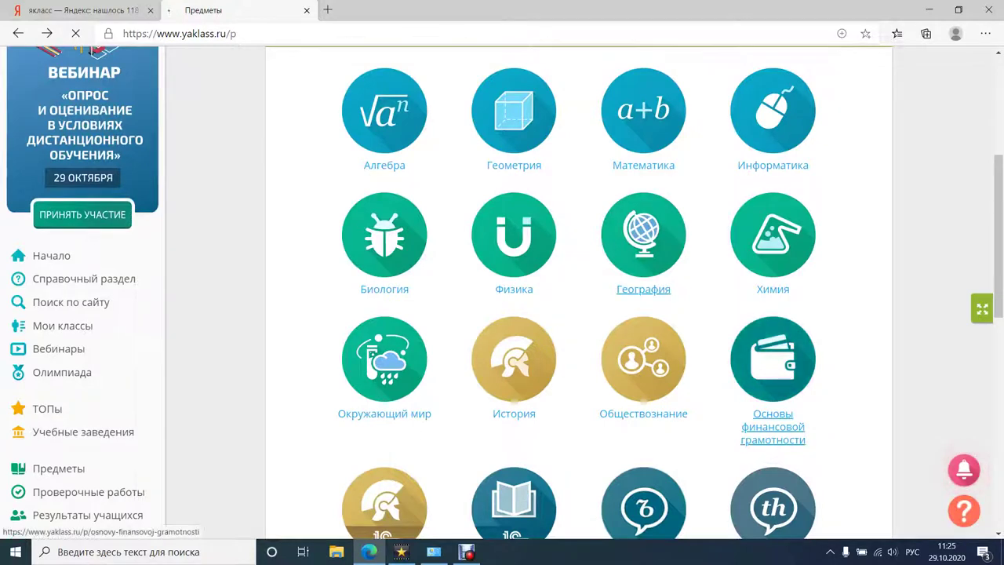
scroll(439, 257, down, 2)
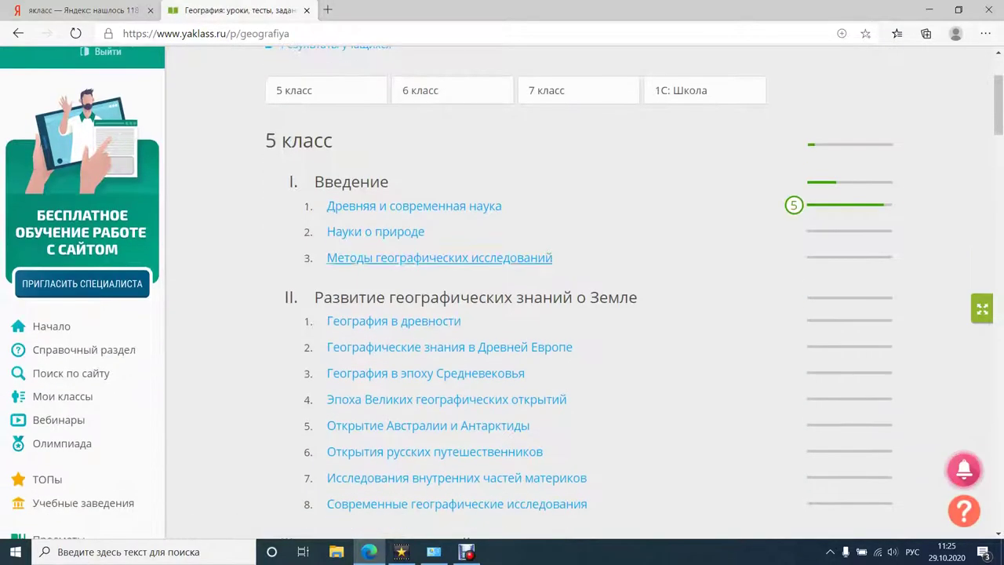
scroll(502, 299, down, 1)
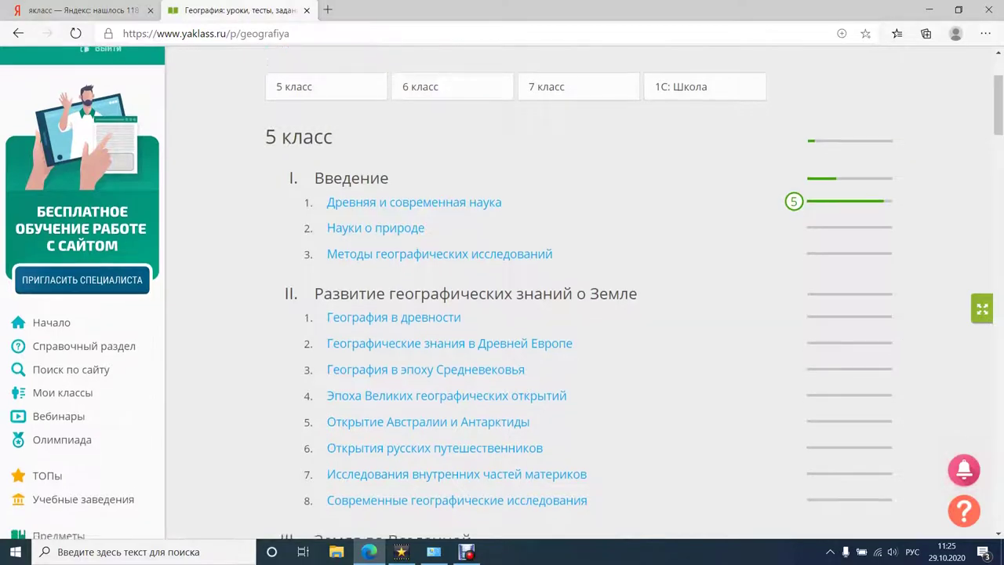
scroll(502, 298, down, 1)
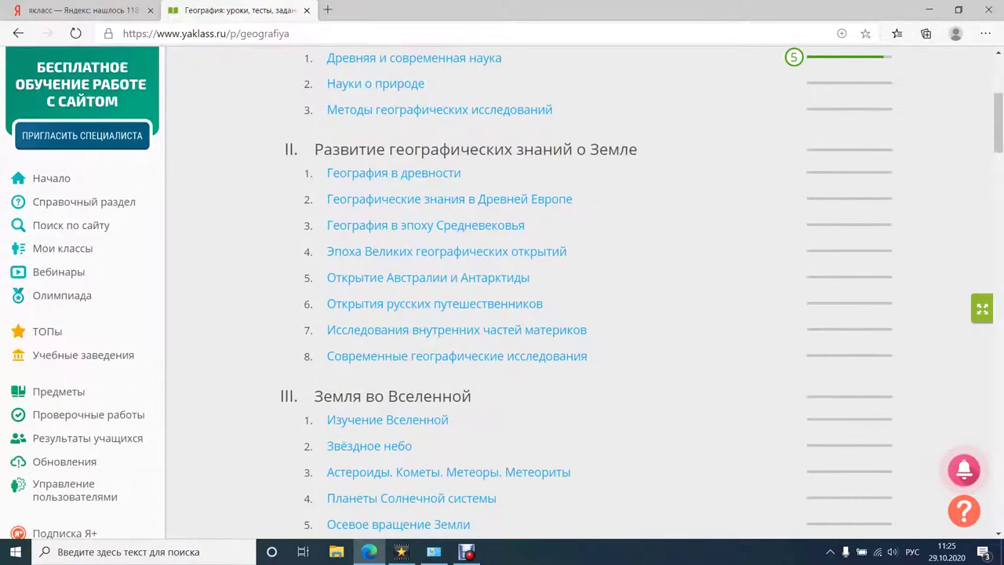
scroll(502, 298, down, 5)
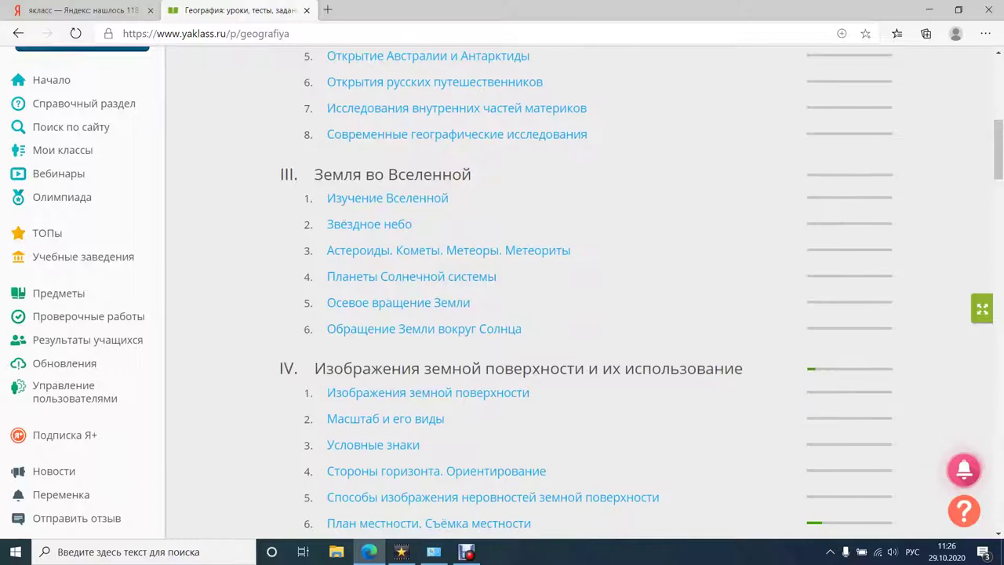
scroll(471, 149, down, 5)
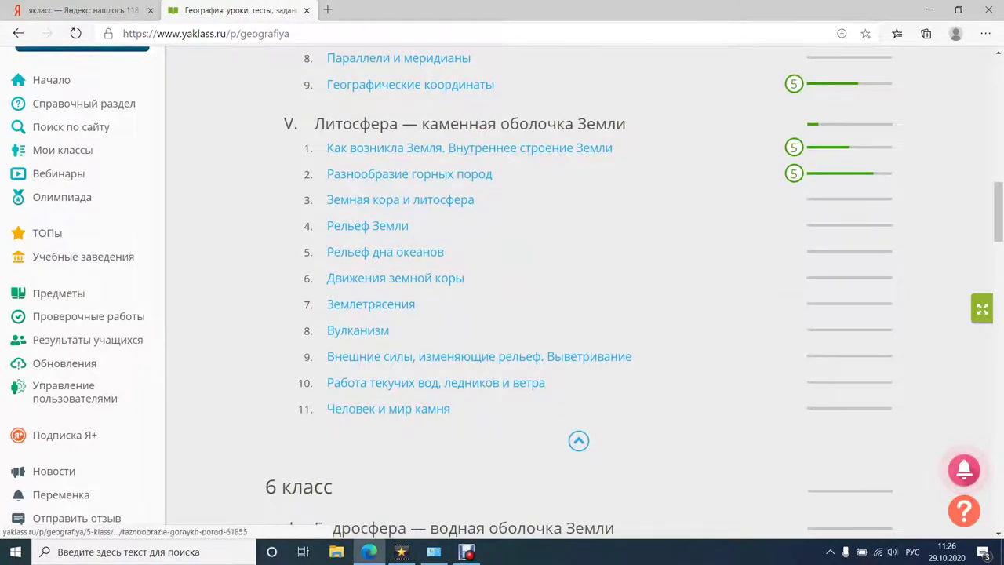
click(410, 174)
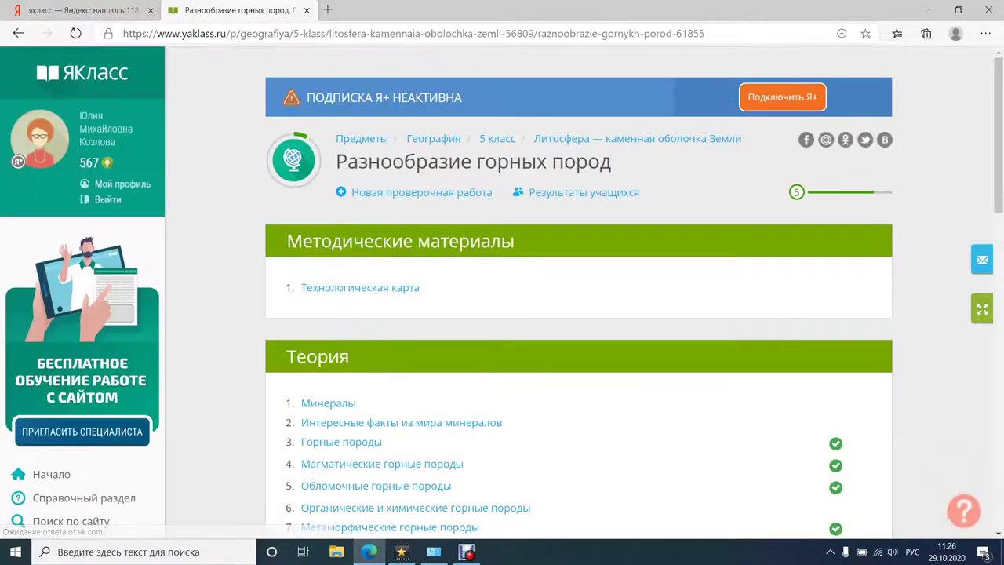
Look through the methodical materials, theory items and tasks of the topic «Разнообразие горных пород».
scroll(471, 315, down, 2)
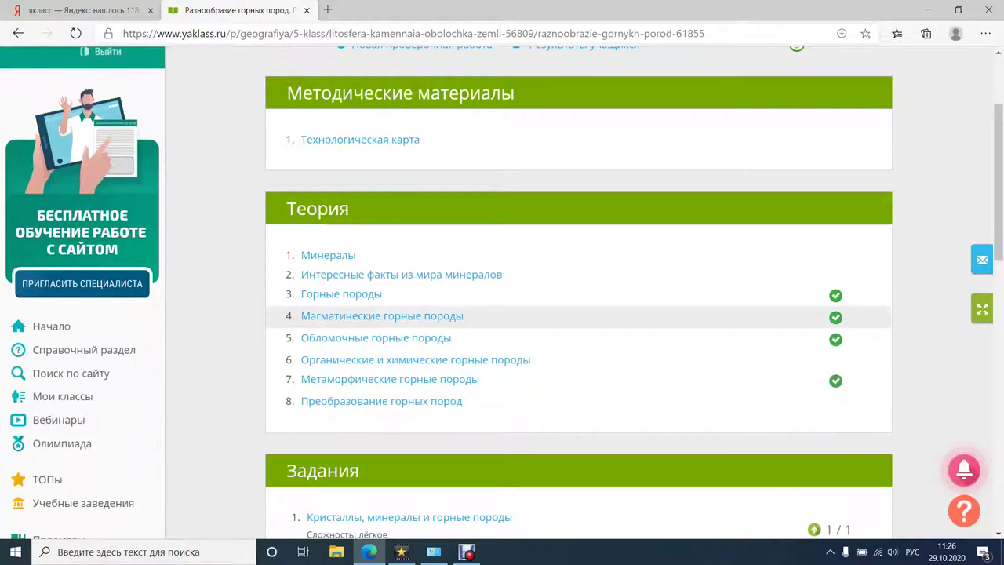
scroll(471, 315, down, 1)
scroll(470, 298, down, 2)
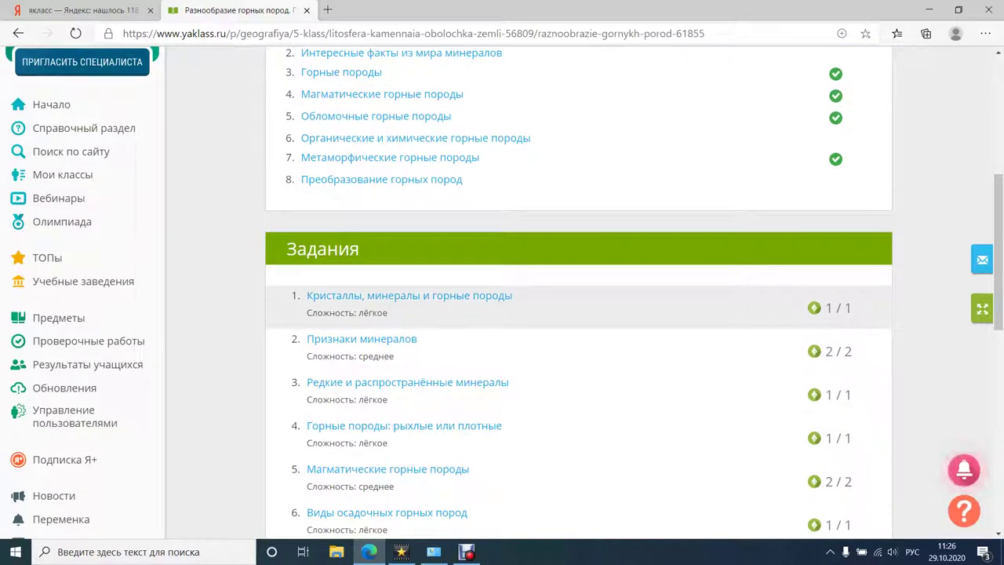
scroll(471, 302, down, 3)
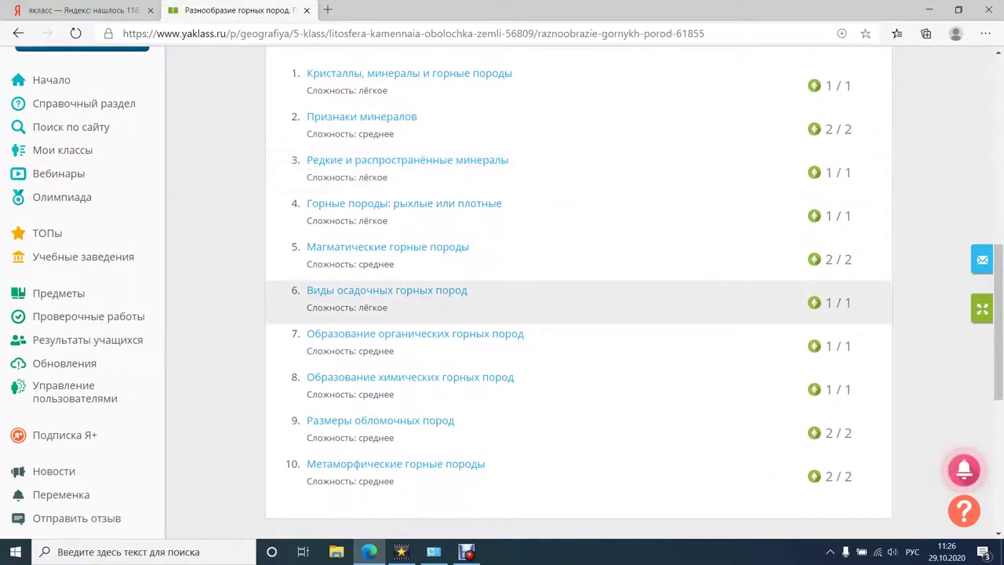
scroll(471, 306, up, 6)
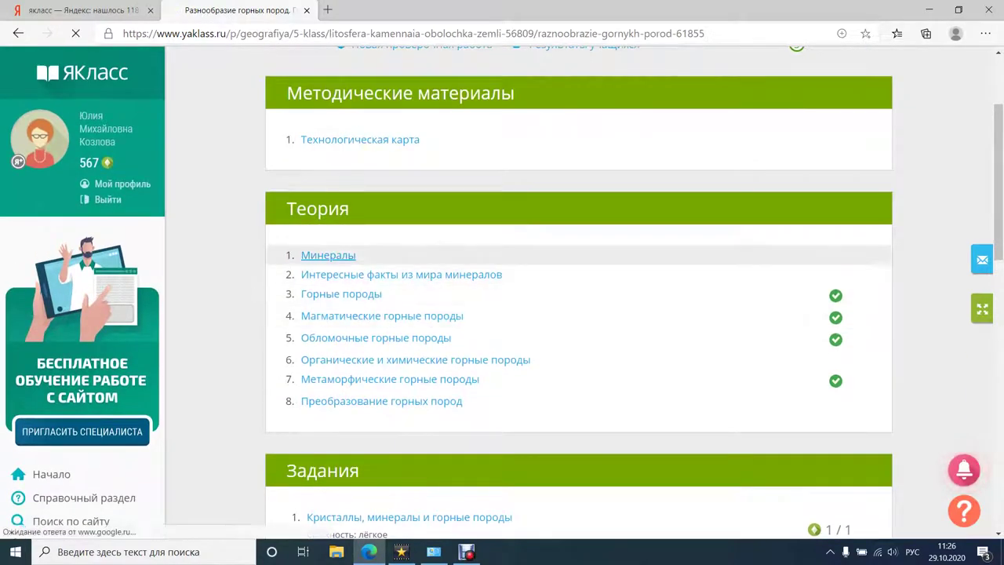
Open the theory lesson «Минералы» and look through it down to the list of sources.
click(328, 255)
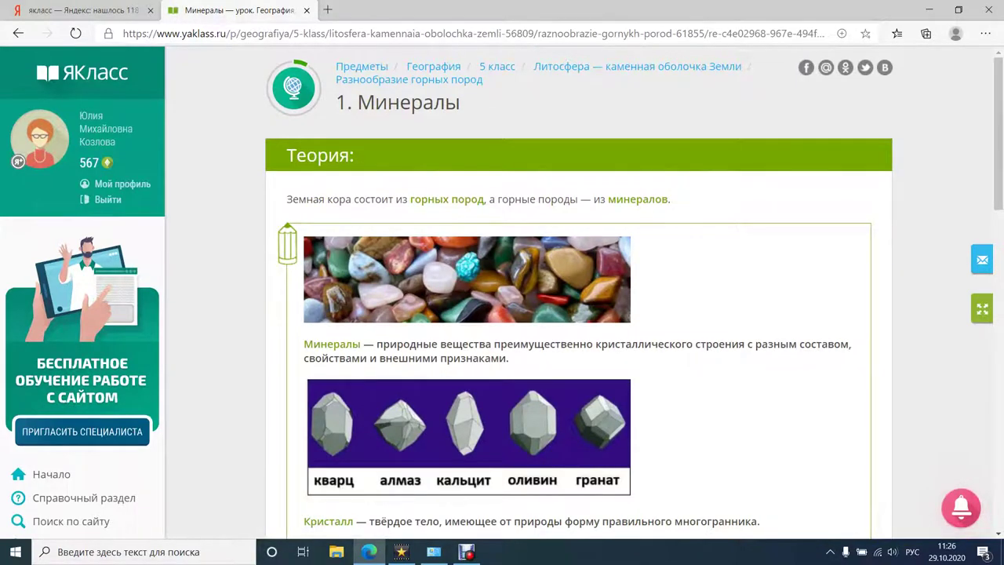
scroll(578, 314, down, 6)
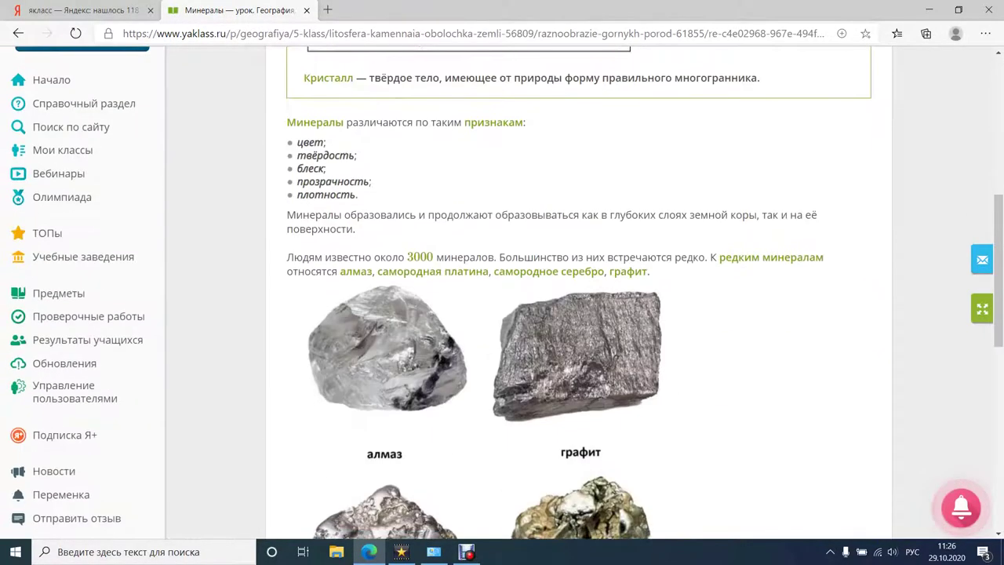
scroll(579, 314, down, 3)
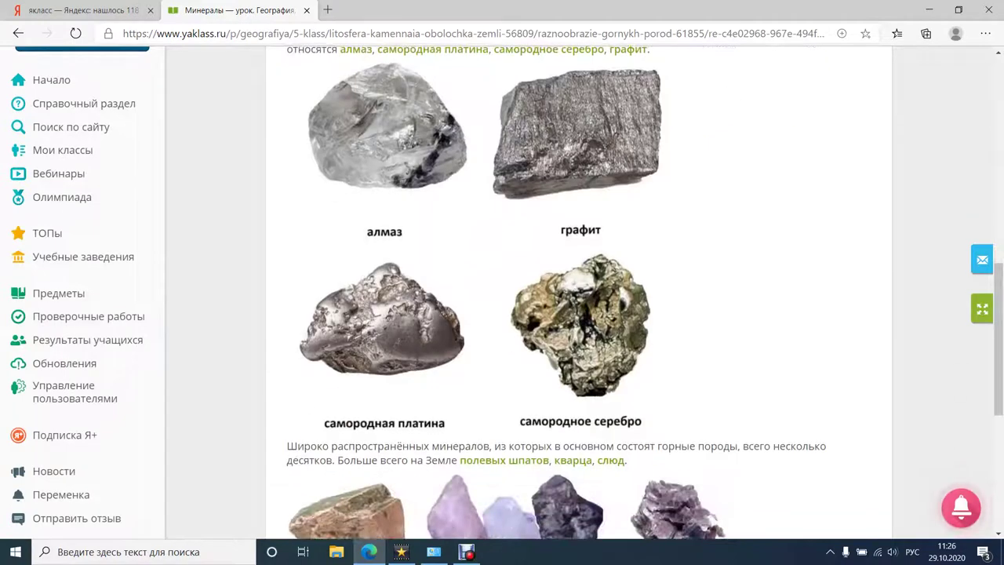
scroll(579, 313, down, 3)
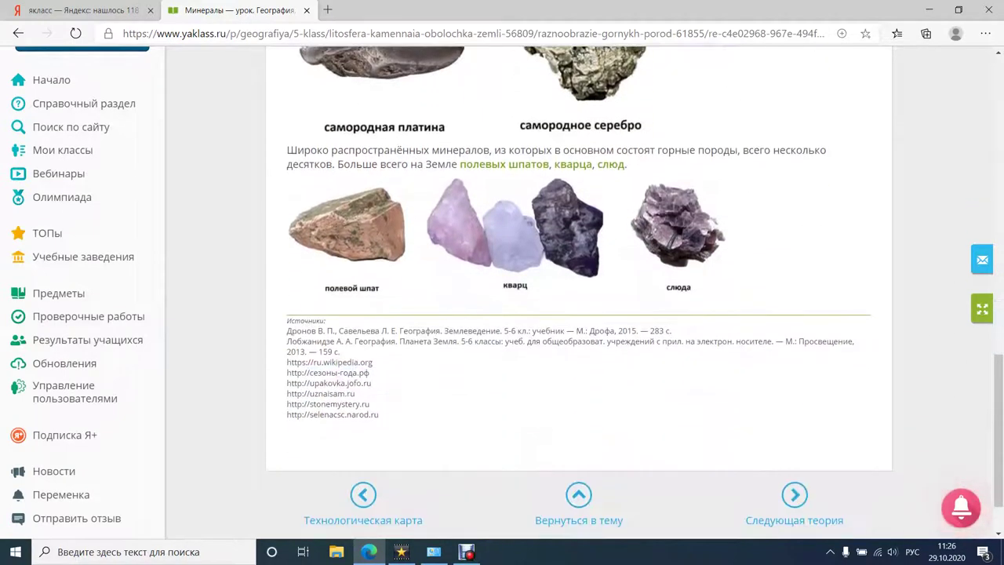
scroll(794, 449, down, 1)
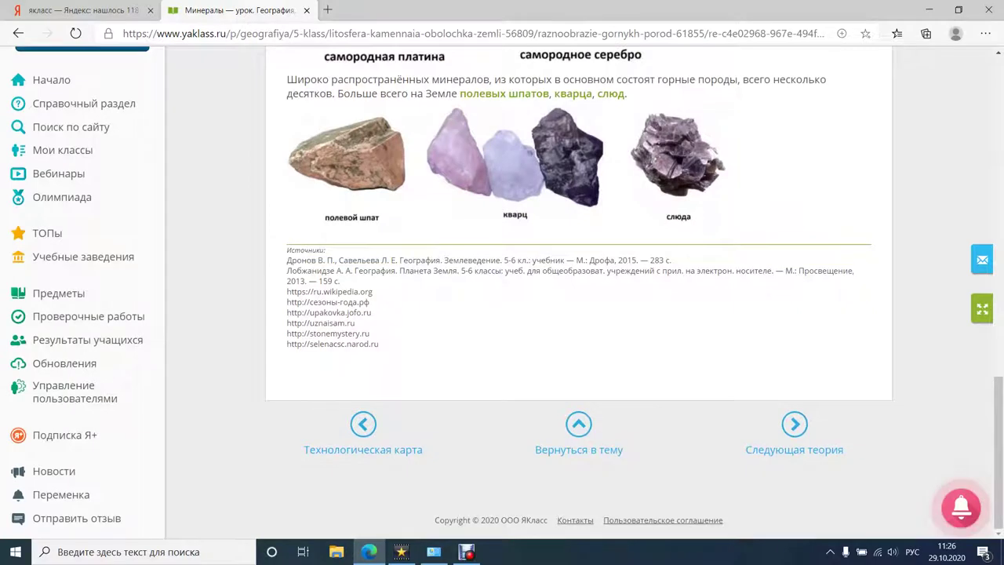
Open the next theory lesson, «Интересные факты из мира минералов», and look through it down to the list of sources.
click(795, 450)
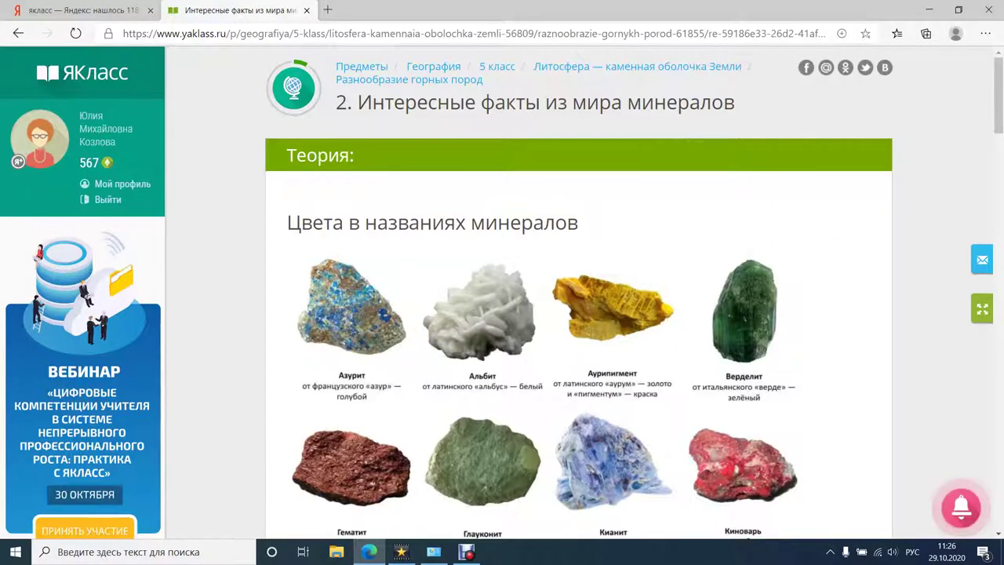
scroll(579, 314, down, 2)
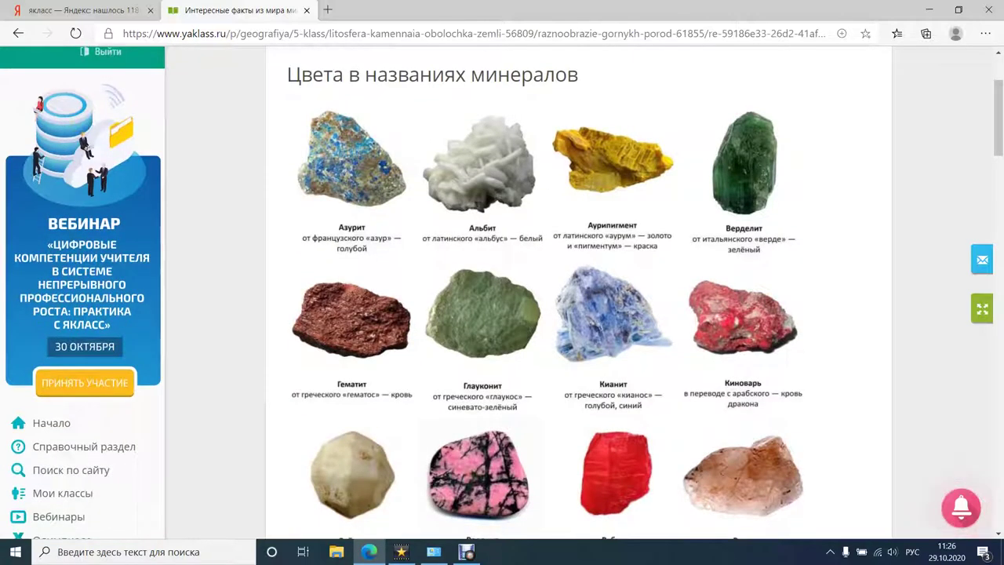
scroll(579, 314, down, 6)
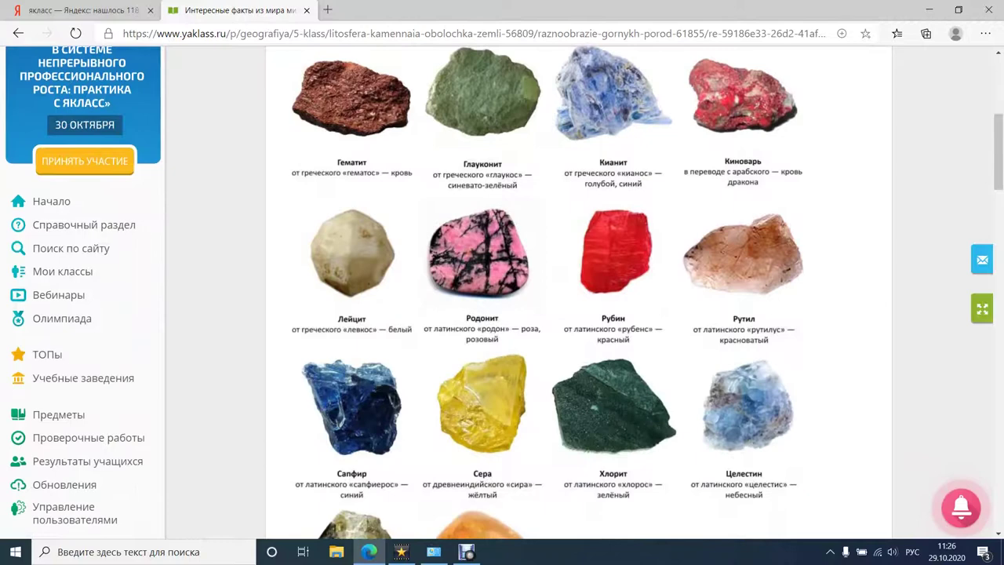
scroll(579, 314, down, 3)
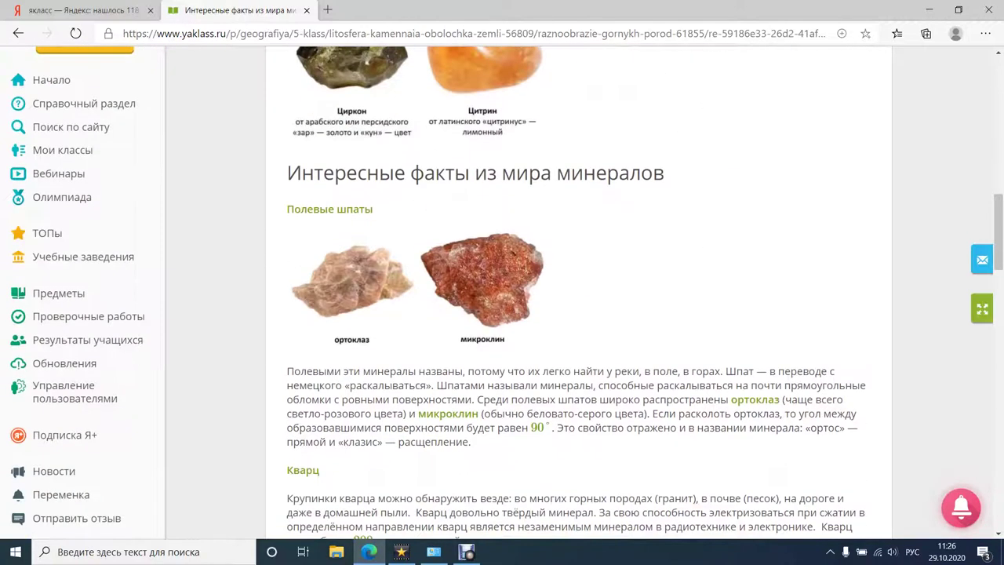
scroll(579, 314, down, 3)
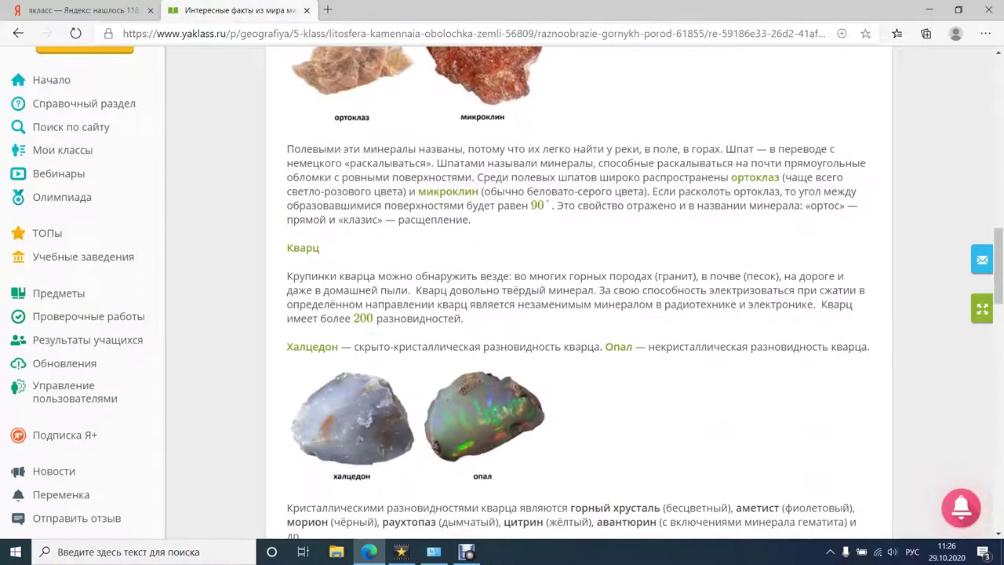
scroll(579, 313, down, 9)
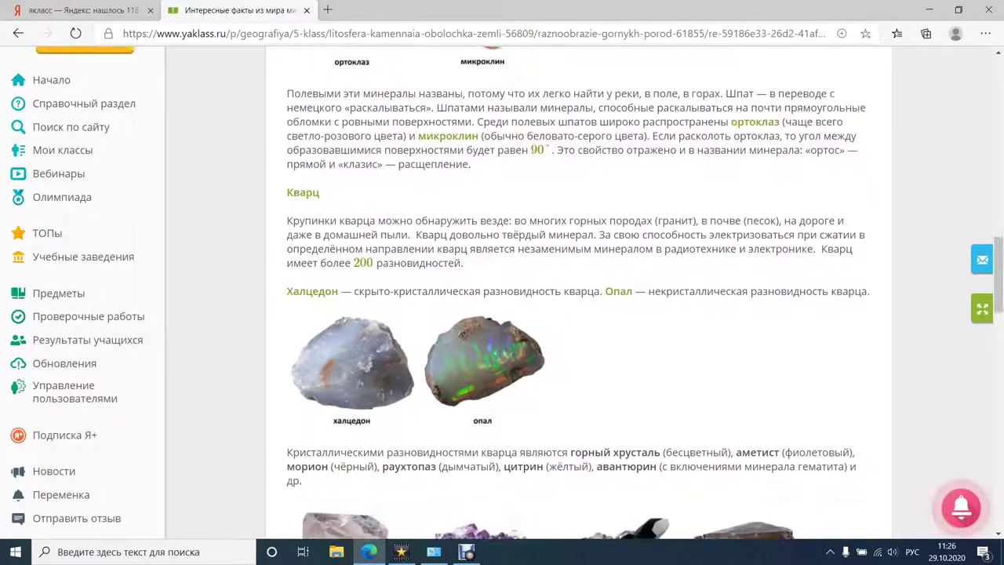
scroll(579, 314, down, 7)
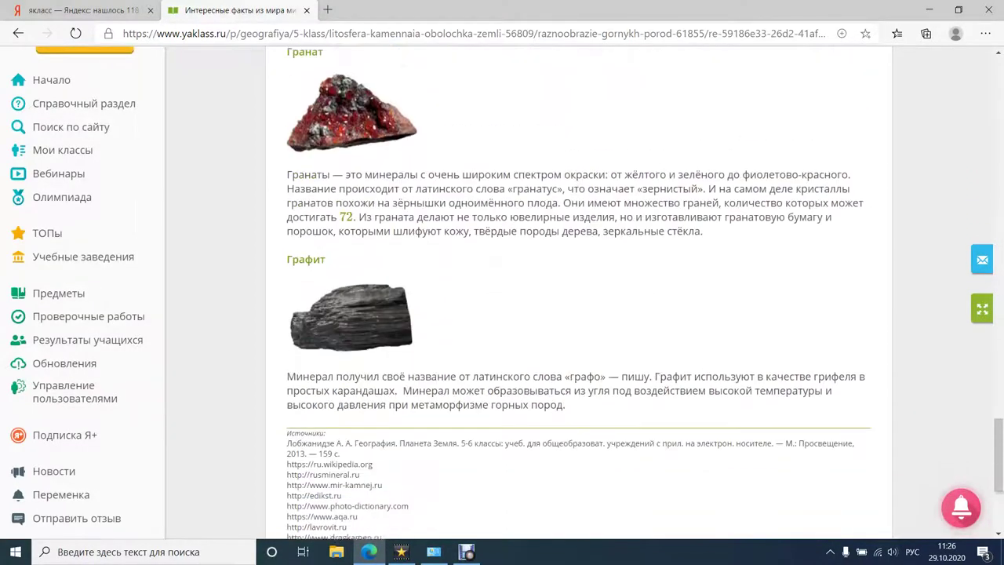
scroll(579, 314, down, 3)
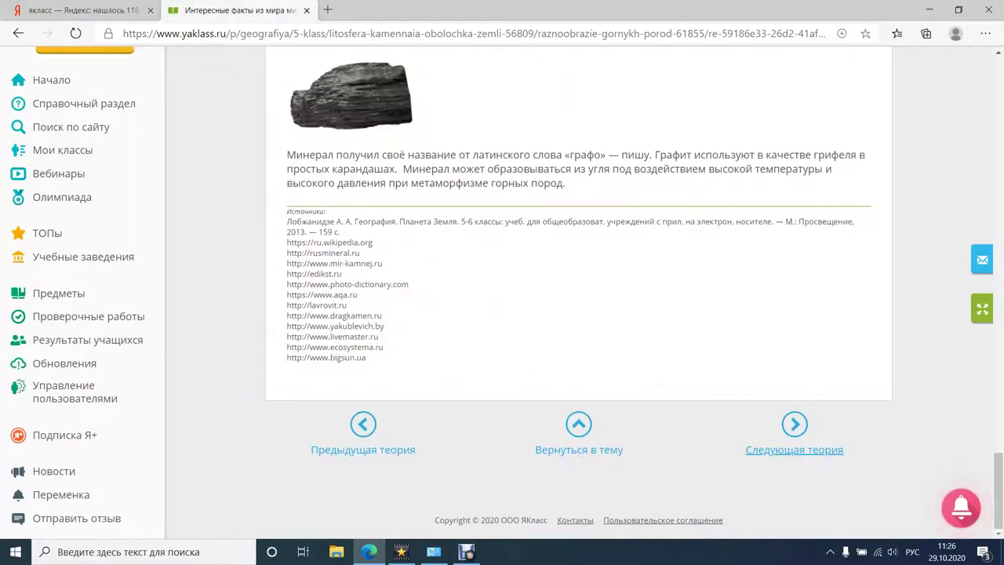
Look through the remaining theory from «Горные породы» to «Преобразование горных пород», and open the first task, «Кристаллы, минералы и горные породы».
click(794, 449)
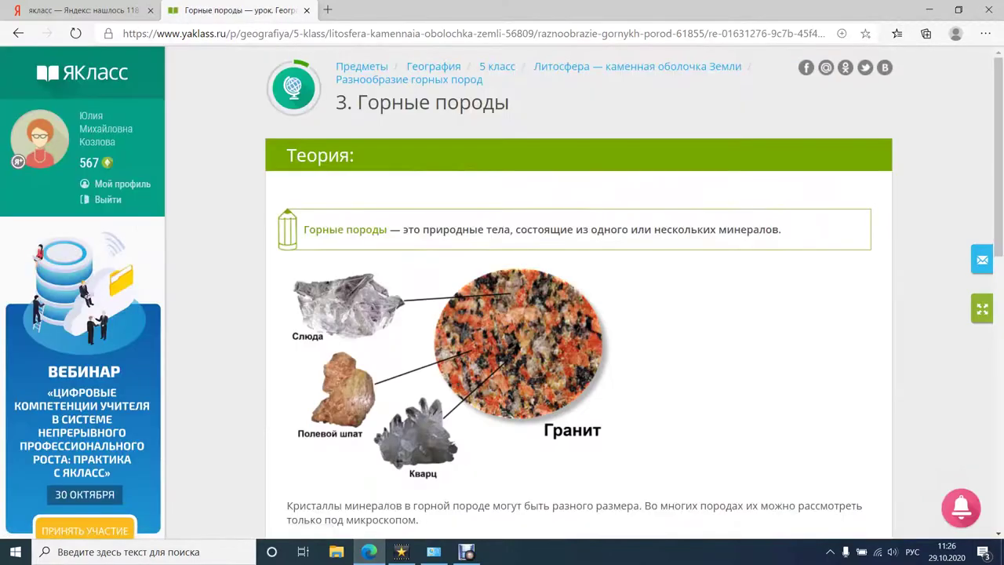
scroll(579, 314, down, 10)
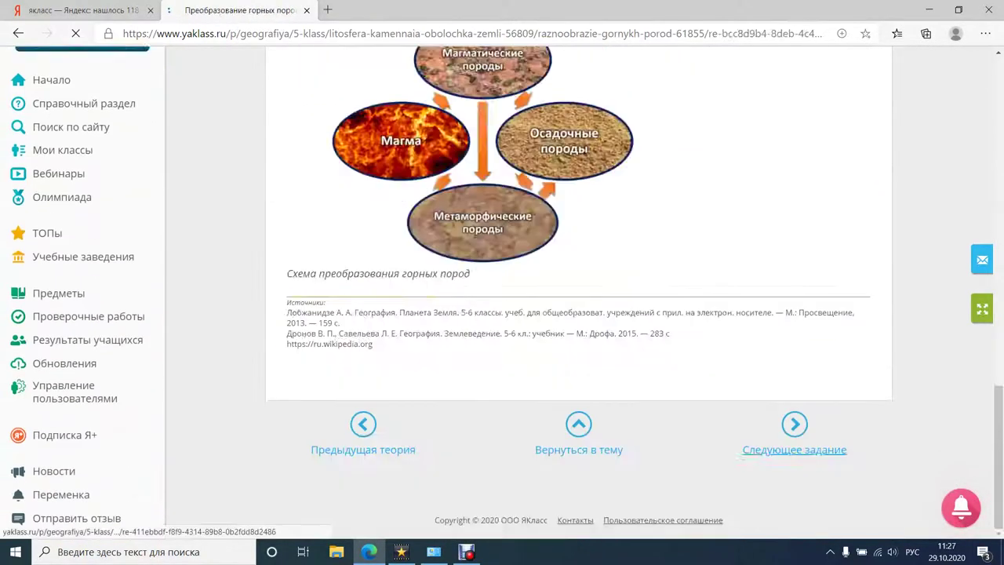
click(794, 449)
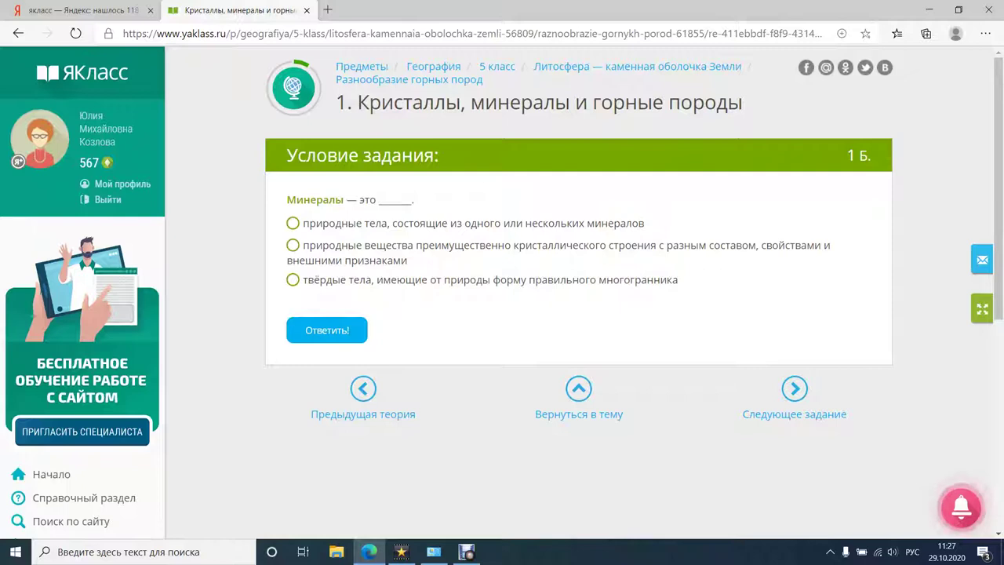
Open the print preview of the task page and close it without printing.
right_click(614, 204)
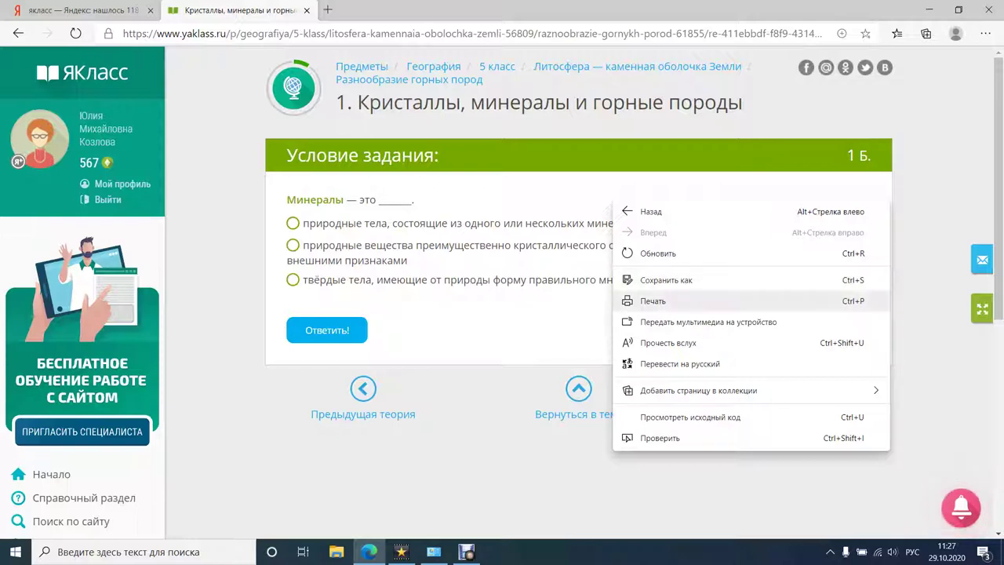
click(653, 300)
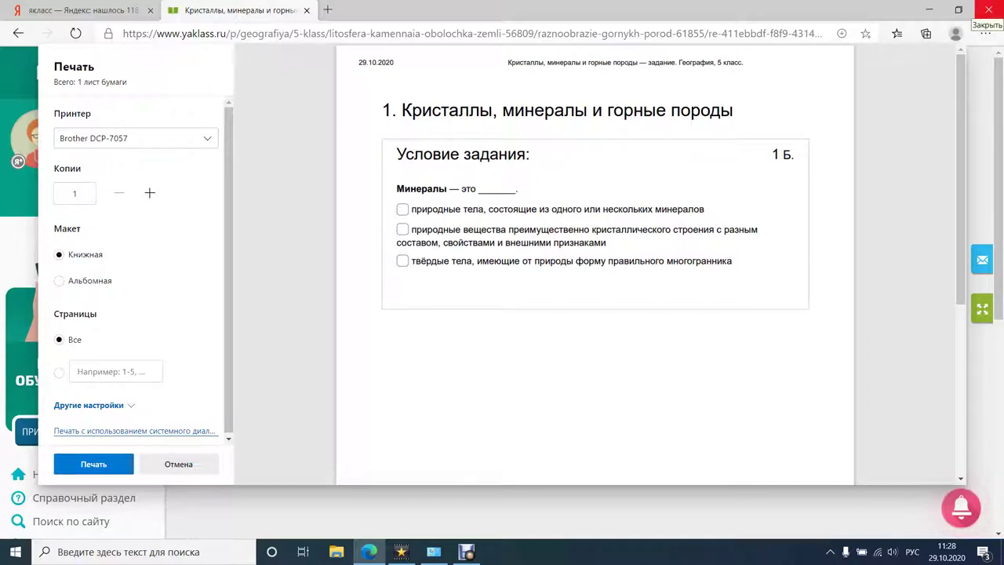
key(Escape)
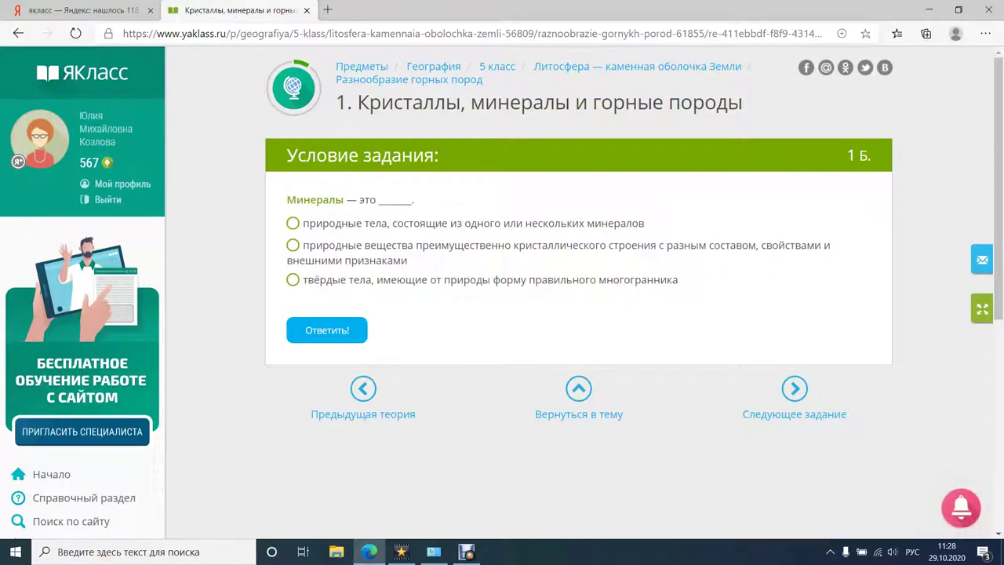
Copy the question «Минералы — это» with its answer options from the task page into a new Microsoft Word document.
drag(286, 199, 678, 280)
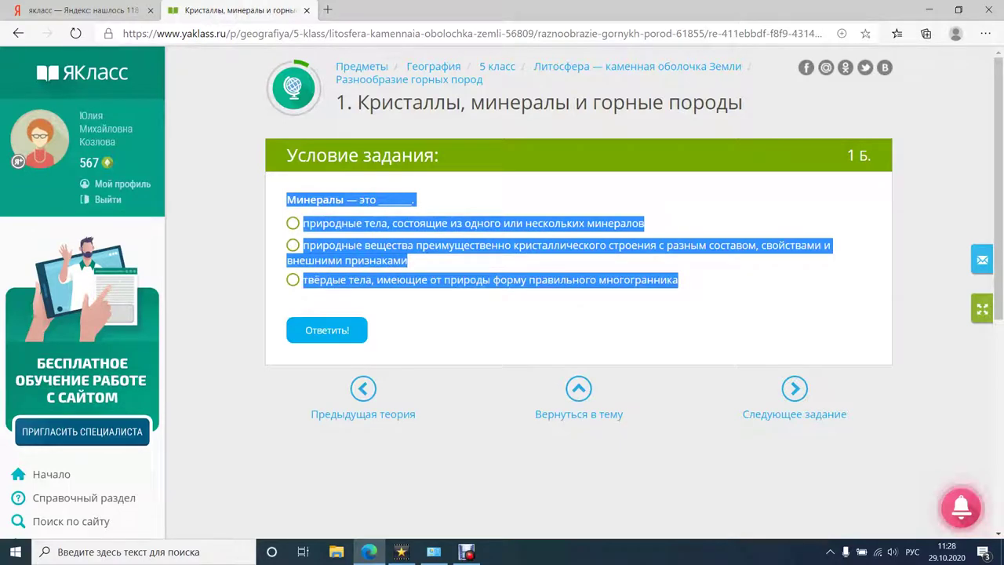
click(929, 9)
double_click(173, 28)
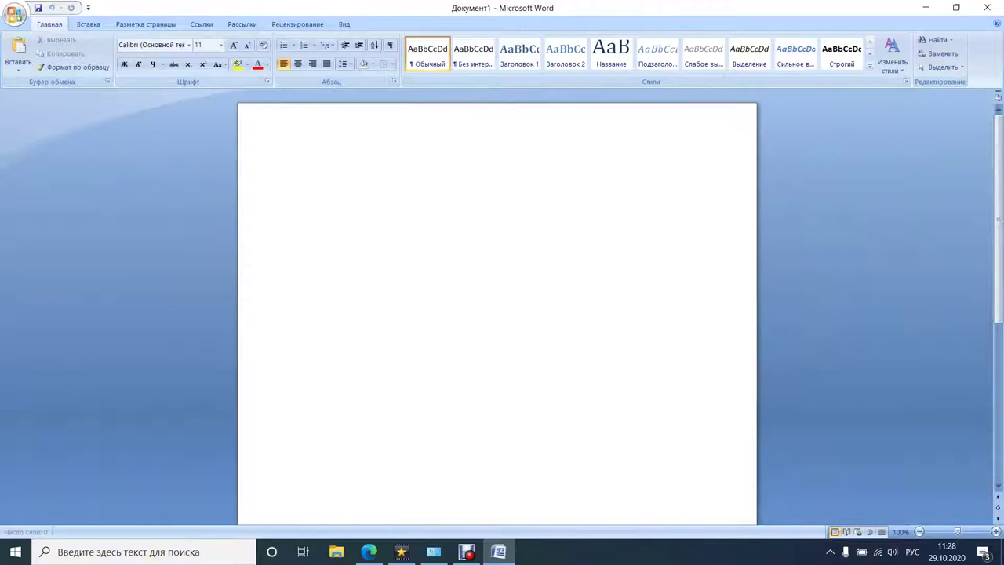
text(Минералы — это ________. природные тела, состоящие из одного или нескольких минералов природные вещества преимущественно кристаллического строения с разным составом, свойствами и внешними признаками твёрдые тела, имеющие от природы форму правильного многогранника Ответить!)
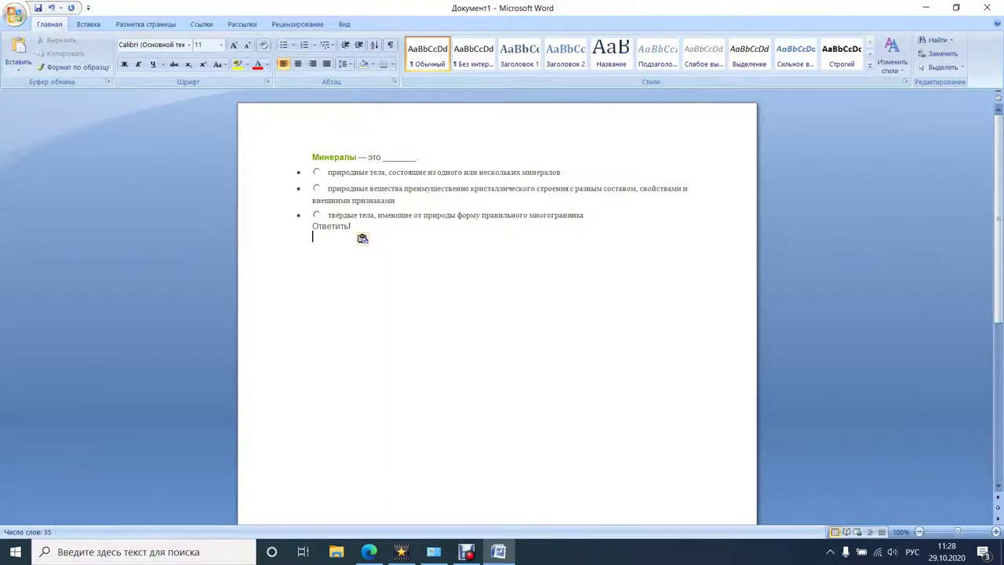
Format all the pasted task text as Arial, size 14, in black.
key(ctrl+a)
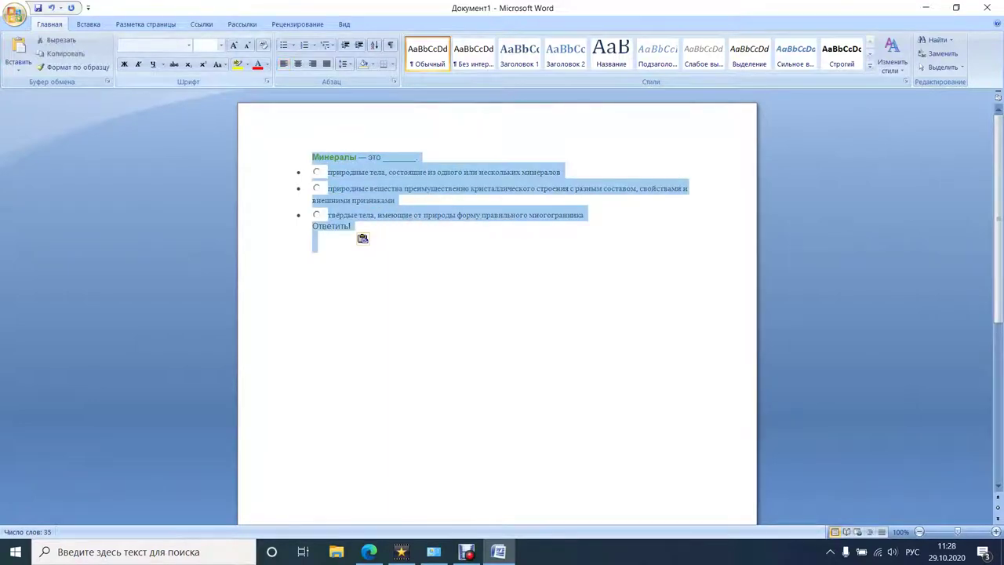
key(ctrl+shift+f)
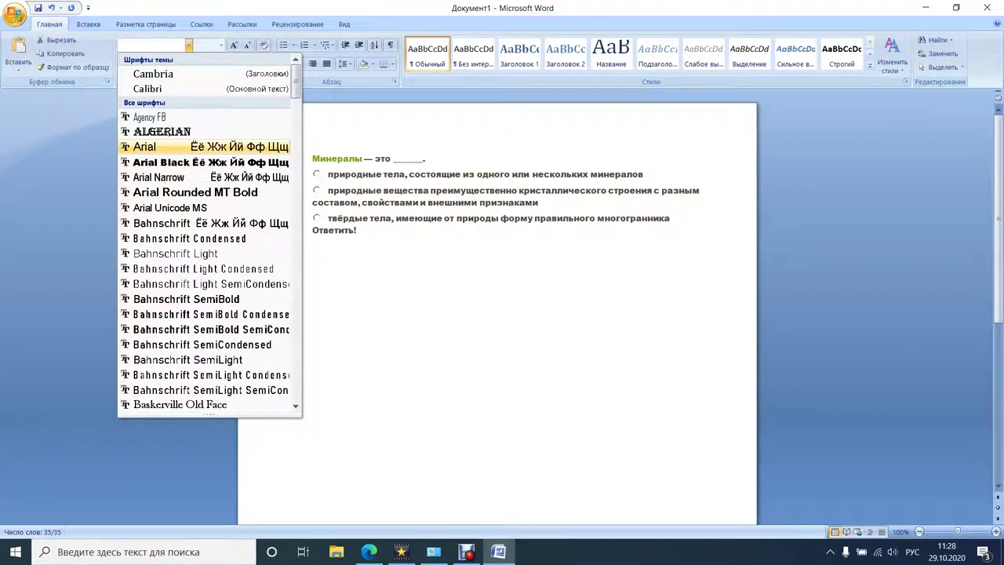
key(Return)
key(ctrl+shift+p)
text(14)
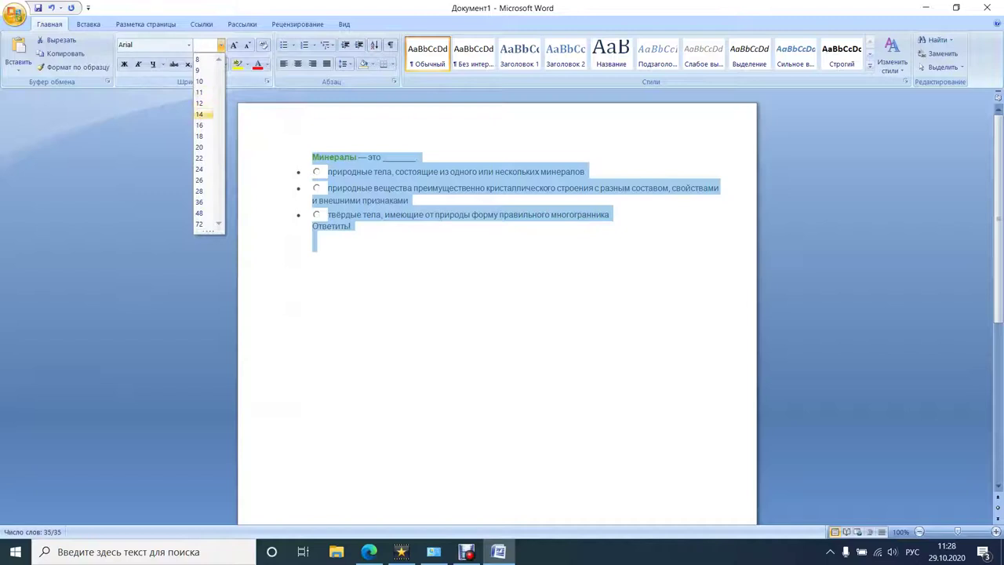
key(Return)
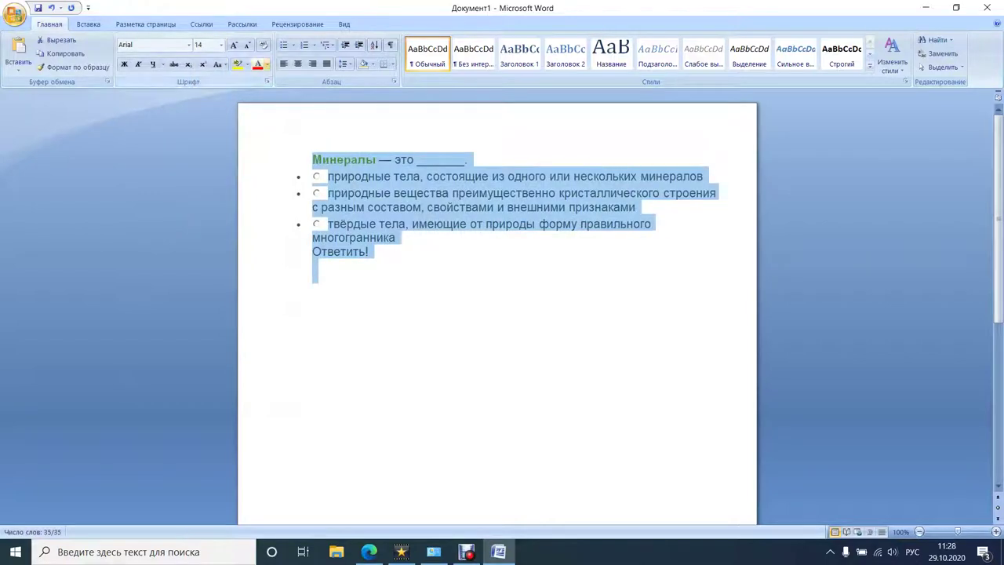
click(267, 64)
click(276, 79)
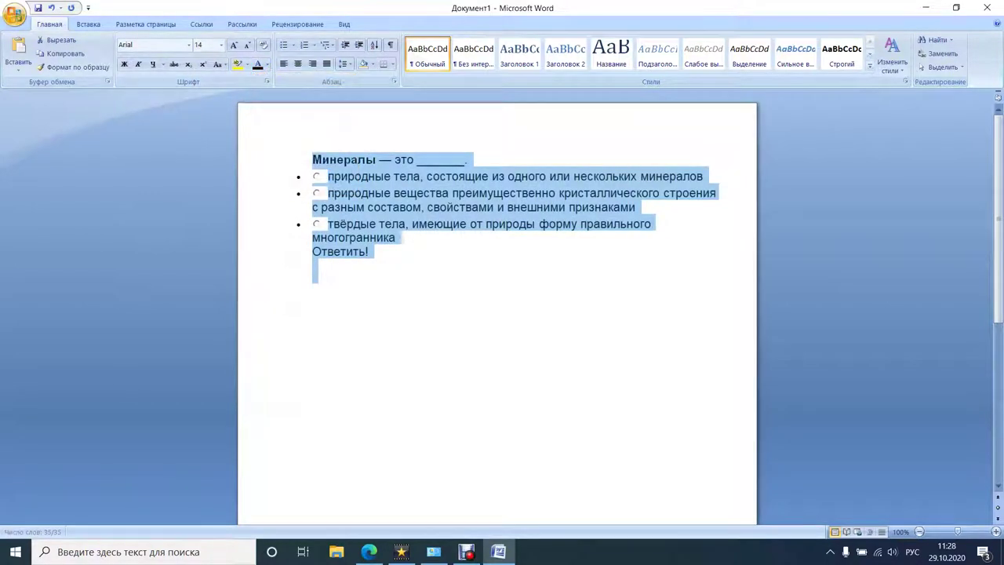
click(414, 159)
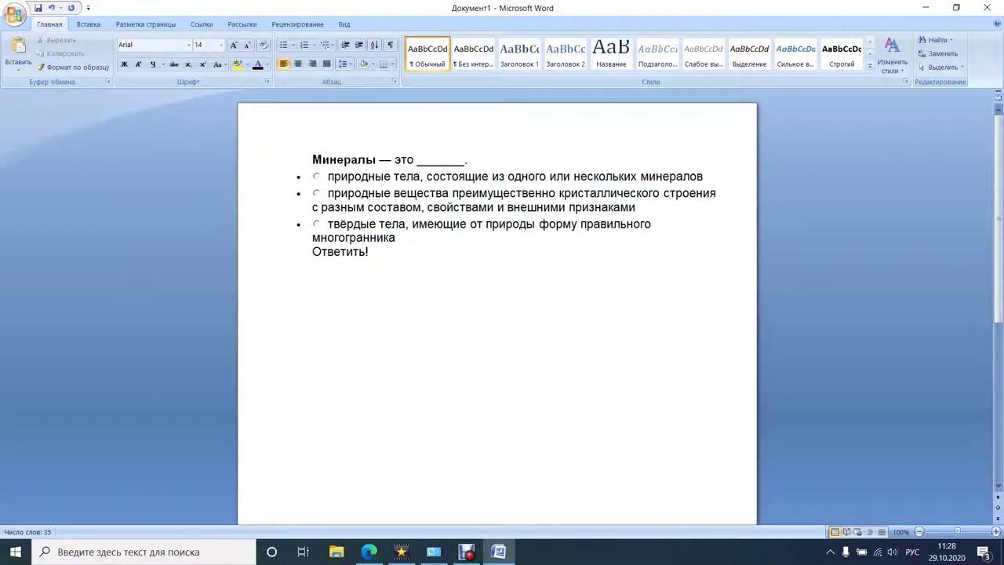
Close the Word document without saving it and switch back to the task page in the browser.
key(ctrl+z)
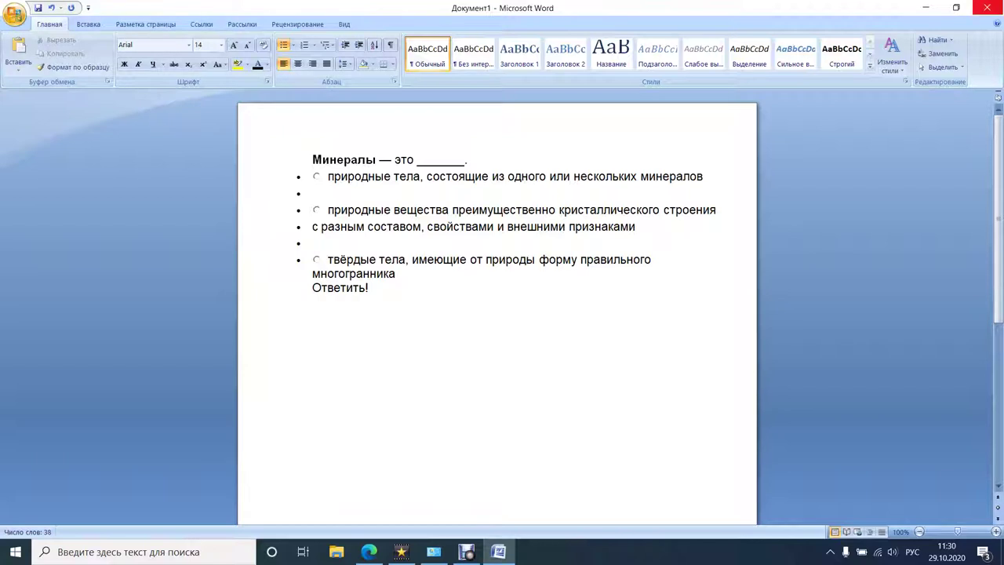
click(987, 8)
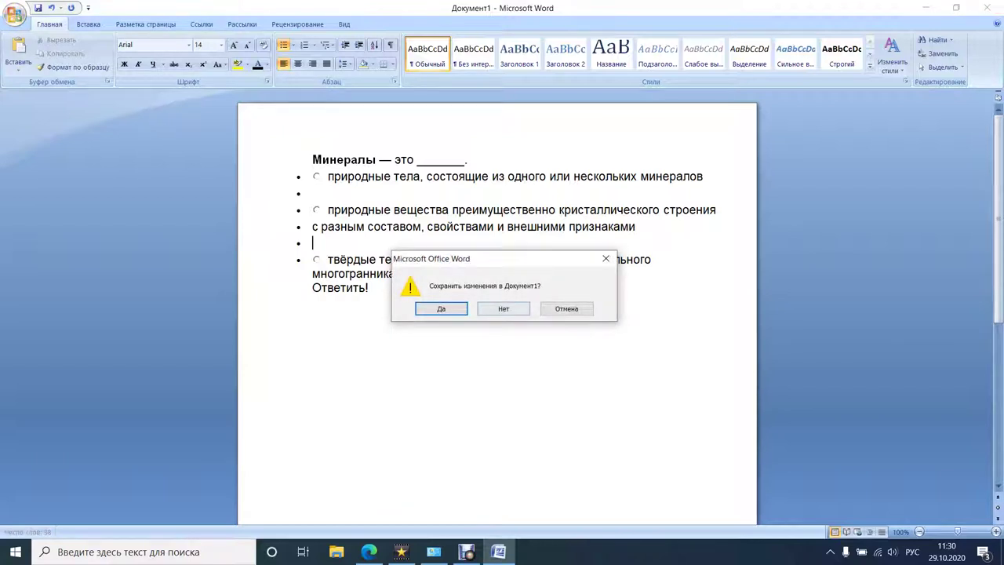
click(504, 309)
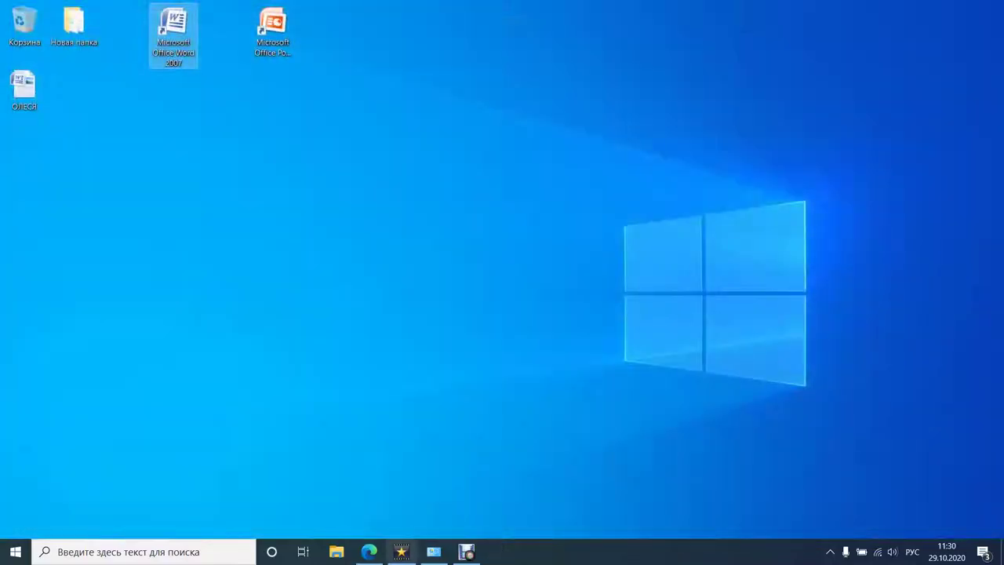
click(369, 552)
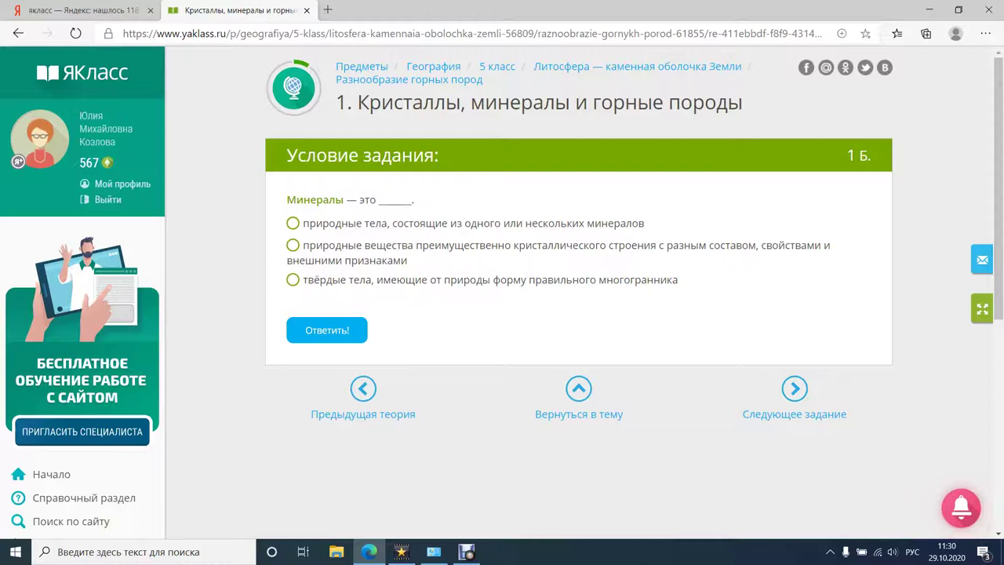
Submit the answer «твёрдые тела, имеющие от природы форму правильного многогранника» and look through the result page.
click(293, 279)
click(327, 330)
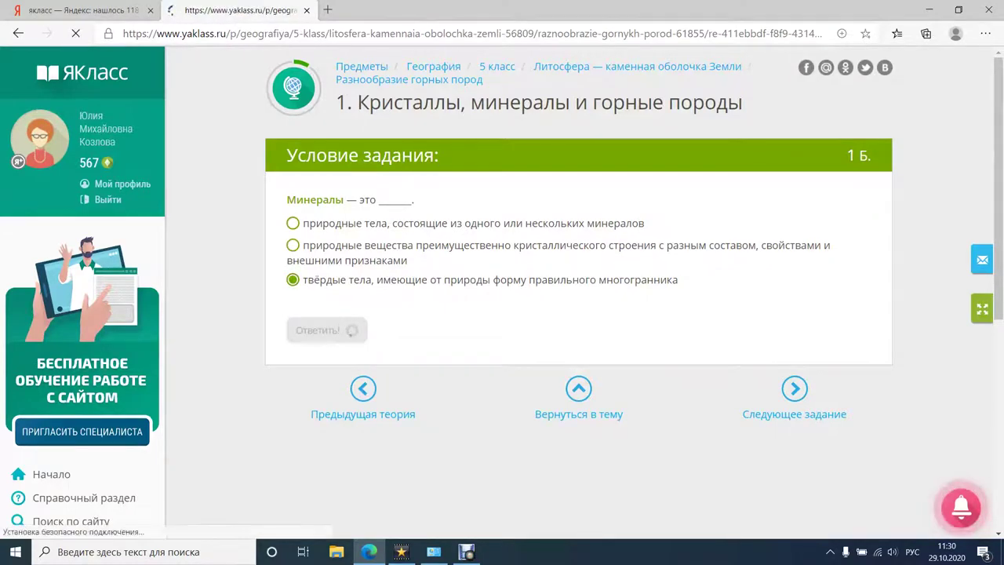
scroll(579, 314, down, 2)
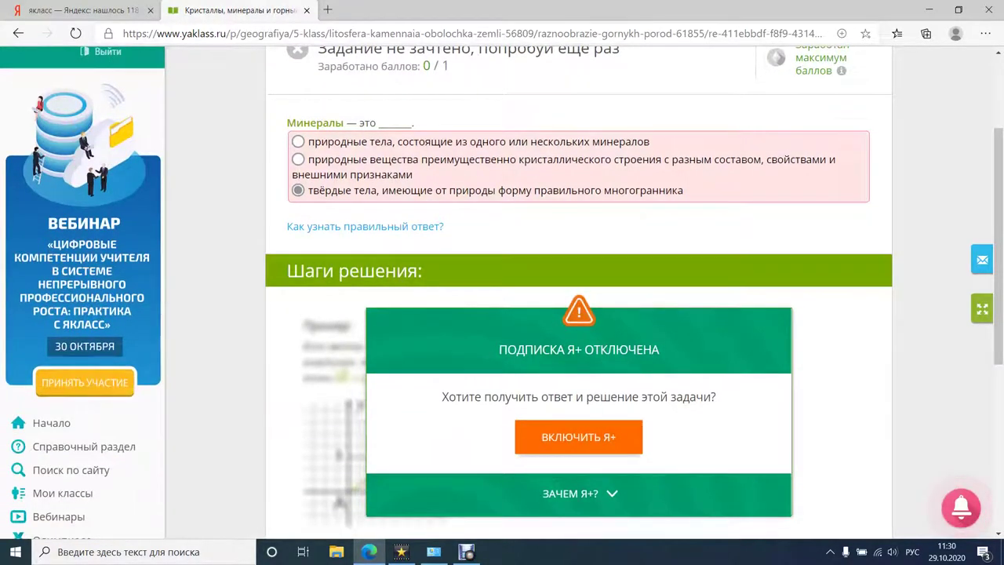
scroll(579, 314, down, 3)
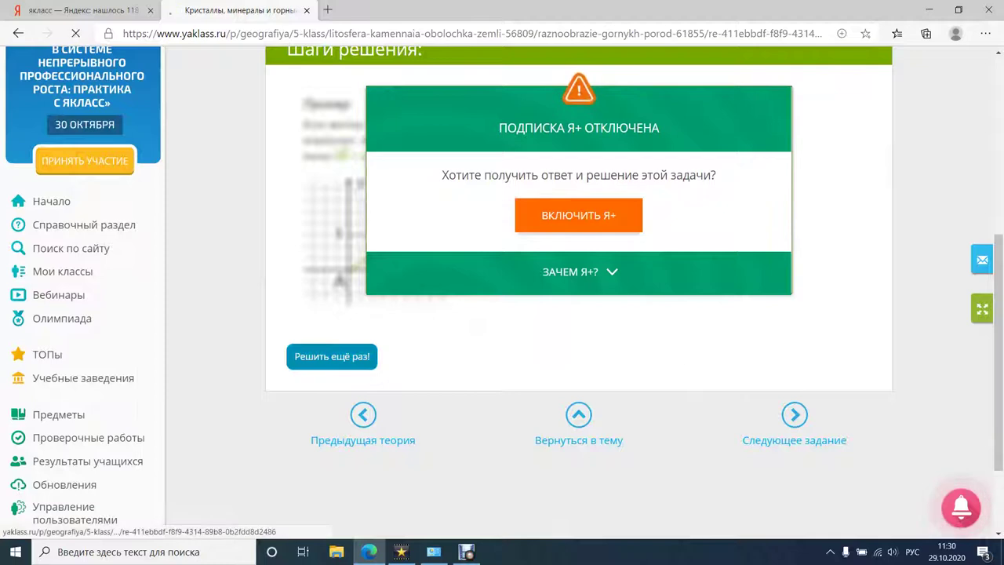
Solve the task again with the answer «кристаллы» and look through the result page.
click(332, 356)
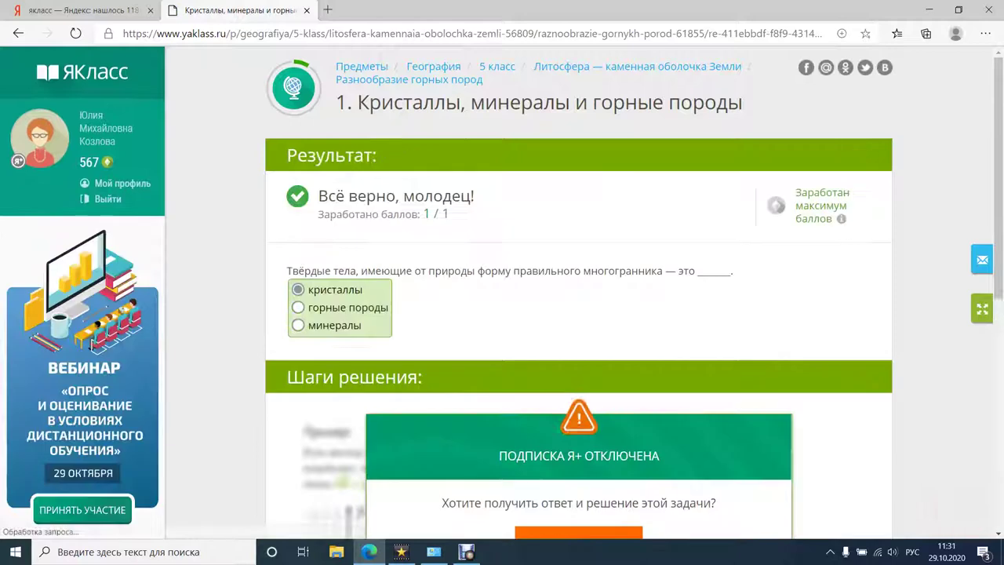
scroll(579, 291, down, 4)
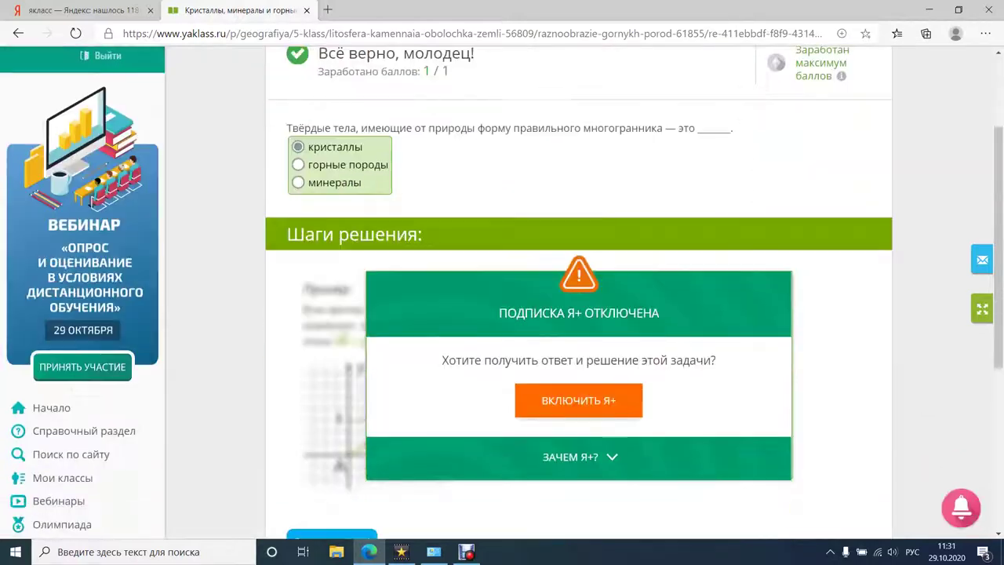
scroll(579, 291, down, 1)
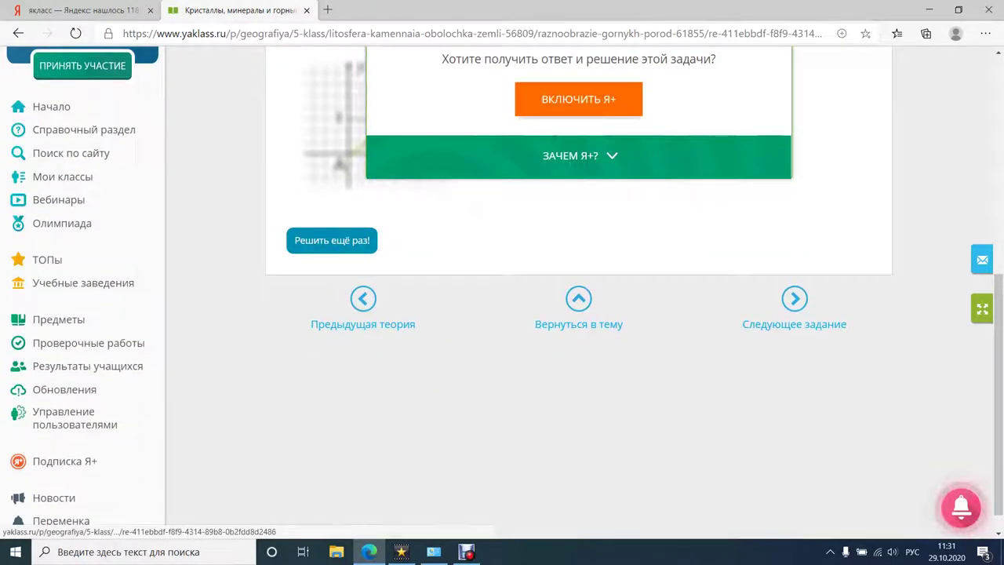
Open the second task, «Признаки минералов», and submit the answers «твёрдость» and «плотность».
click(363, 324)
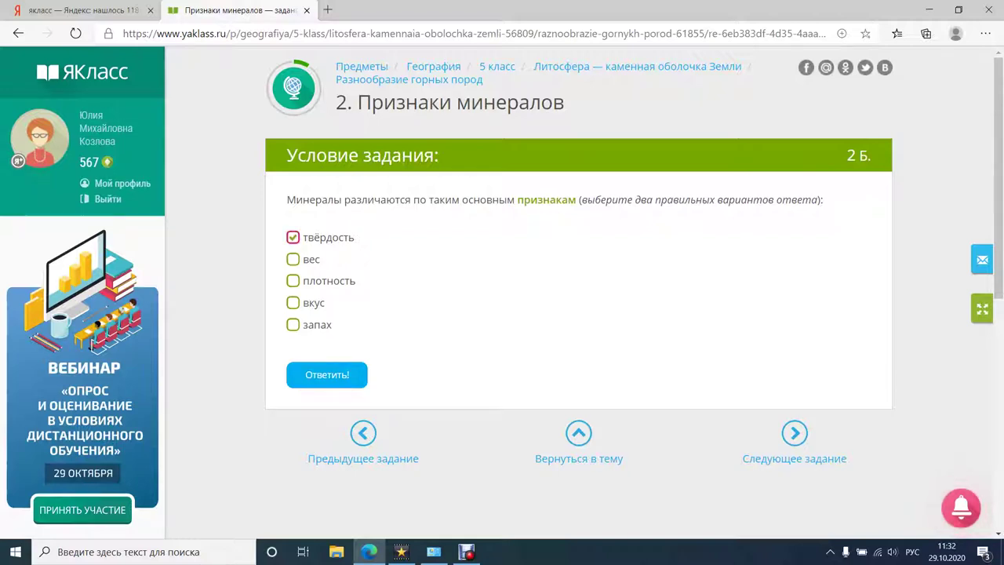
click(293, 280)
click(326, 374)
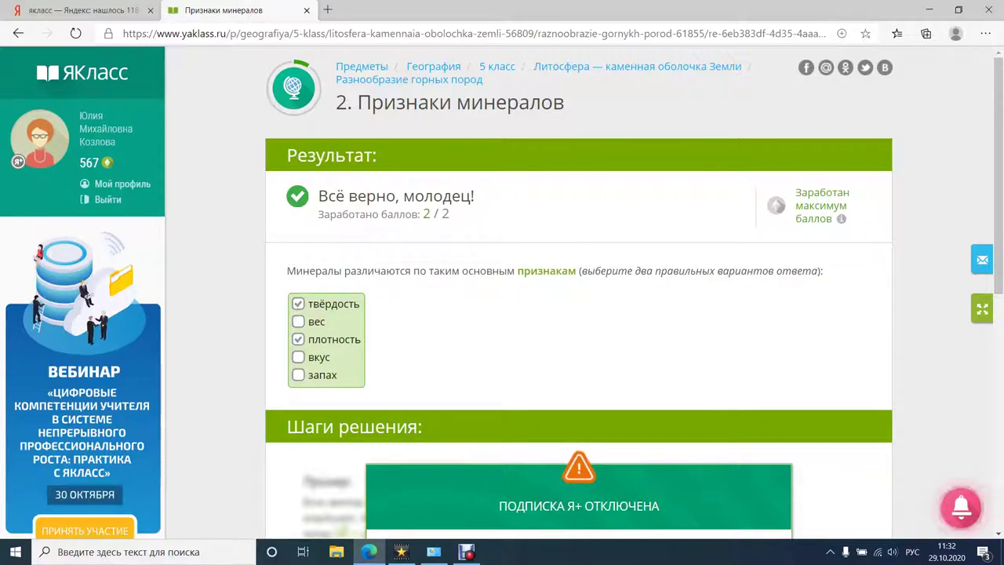
Look through the result page of «Признаки минералов» and open the student list of class 9А from the home page.
scroll(581, 302, down, 5)
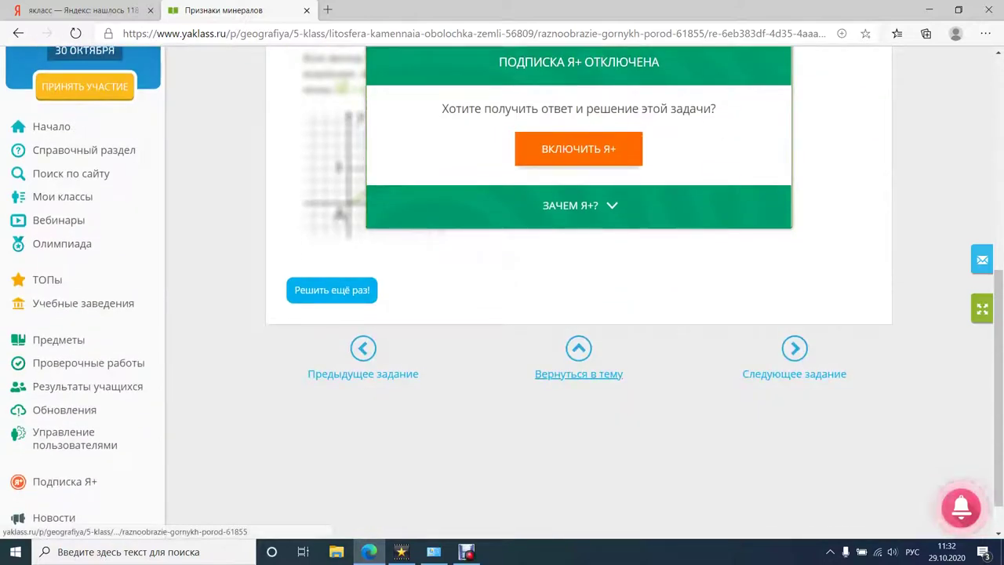
scroll(578, 374, up, 1)
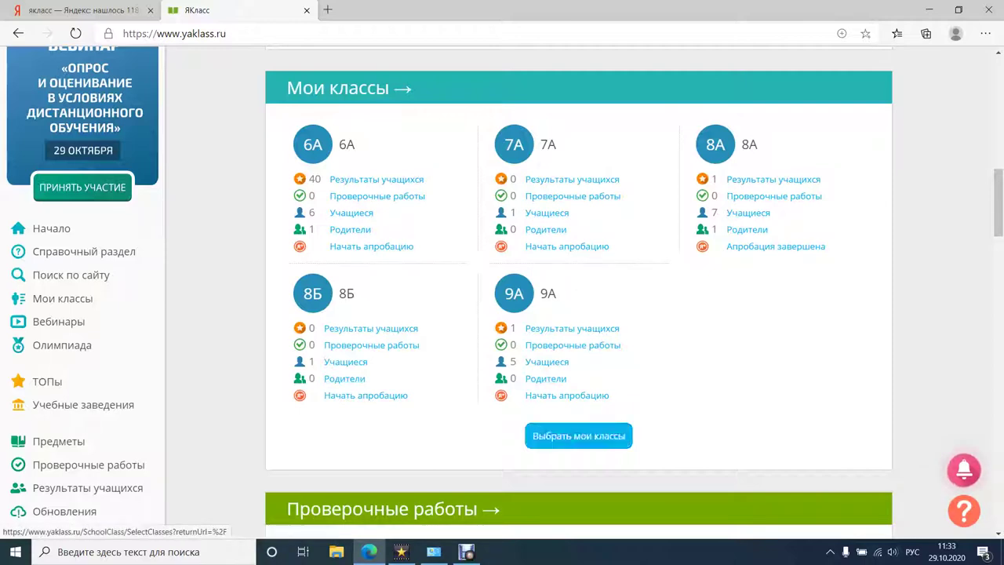
click(547, 362)
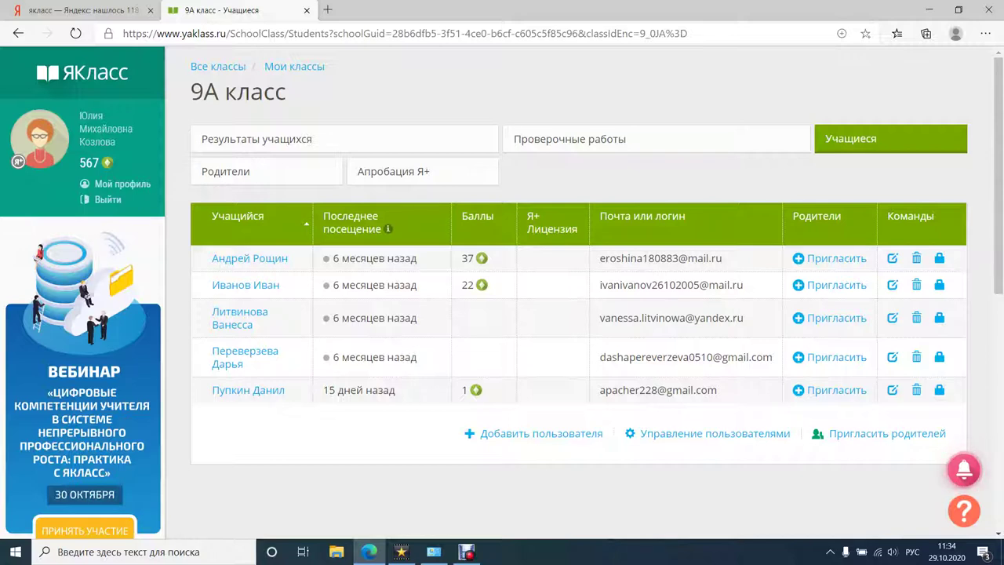
Return to the home page and look through the sections «Моя школа», «Сейчас решают» and «Топ дня».
click(18, 33)
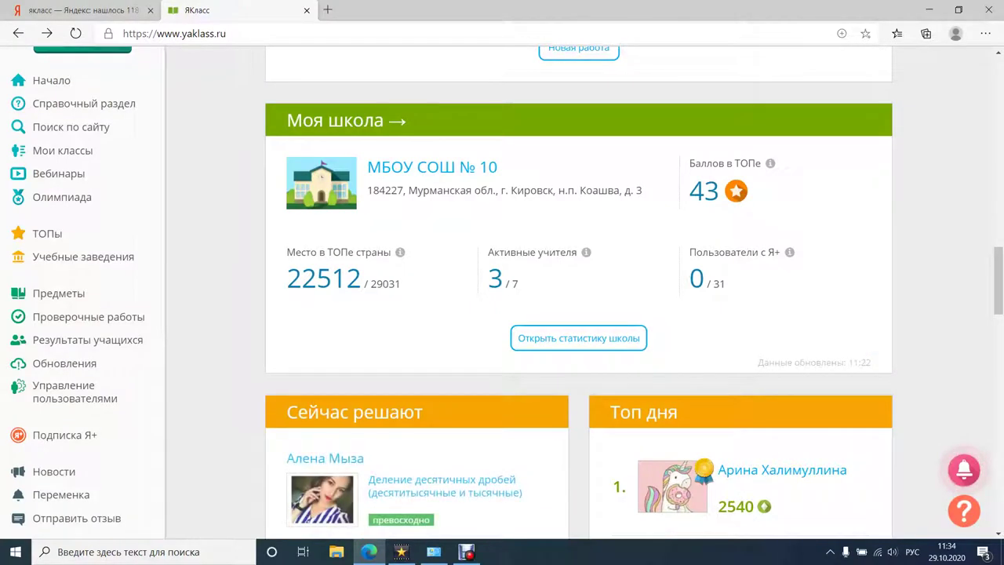
scroll(578, 292, down, 6)
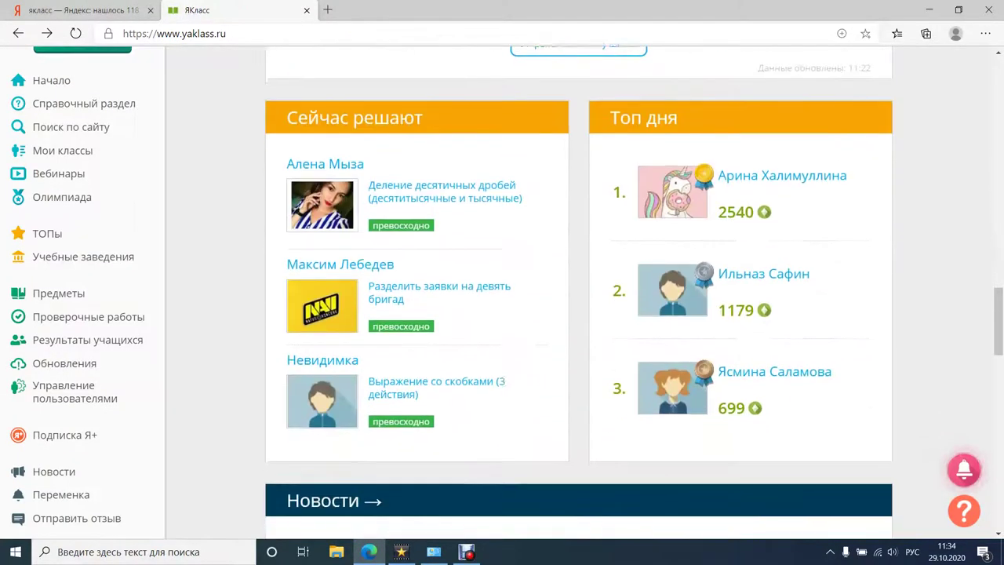
scroll(578, 292, up, 2)
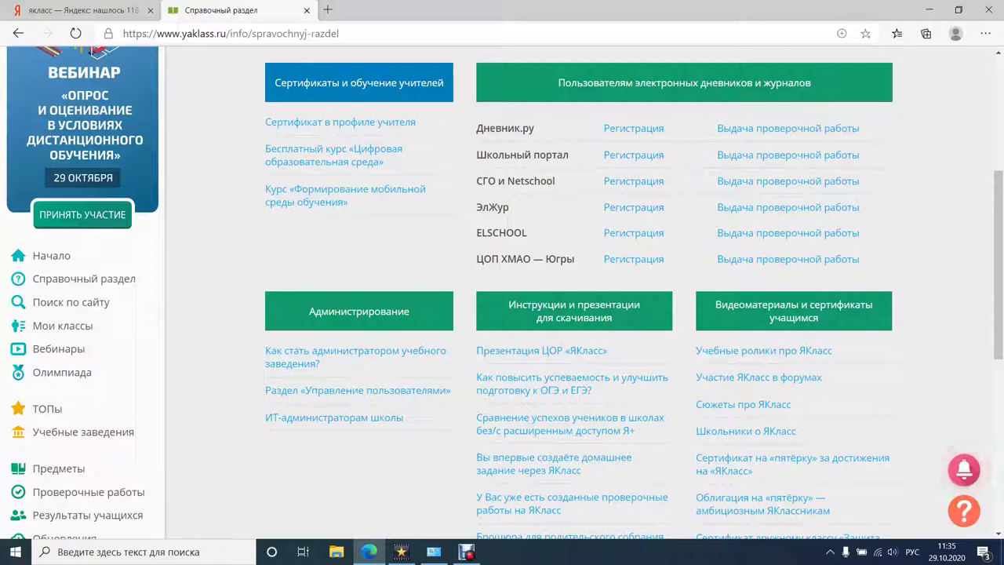
Look through the instructions and materials in «Справочный раздел» and leave the page.
scroll(505, 292, down, 1)
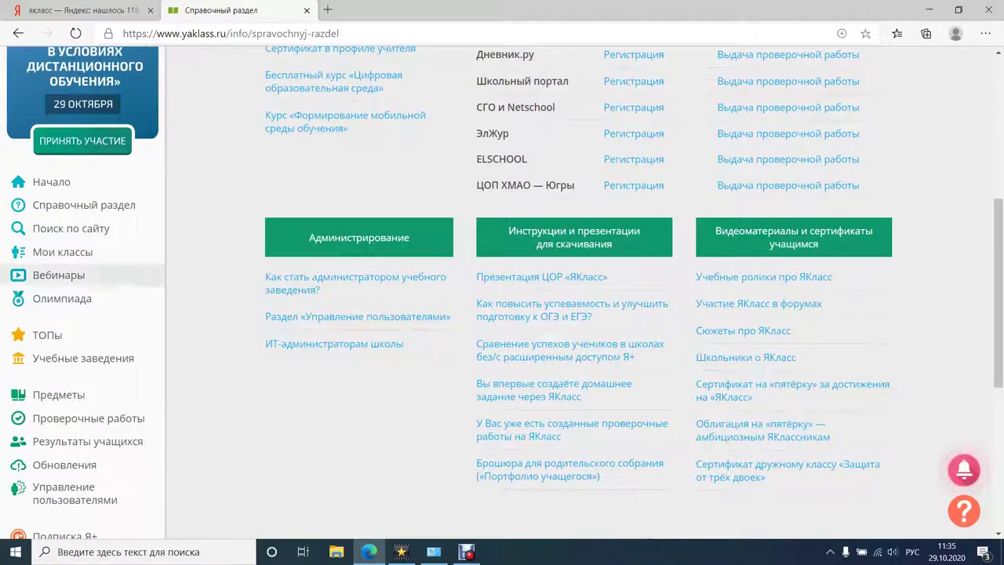
key(alt+Left)
scroll(643, 235, up, 4)
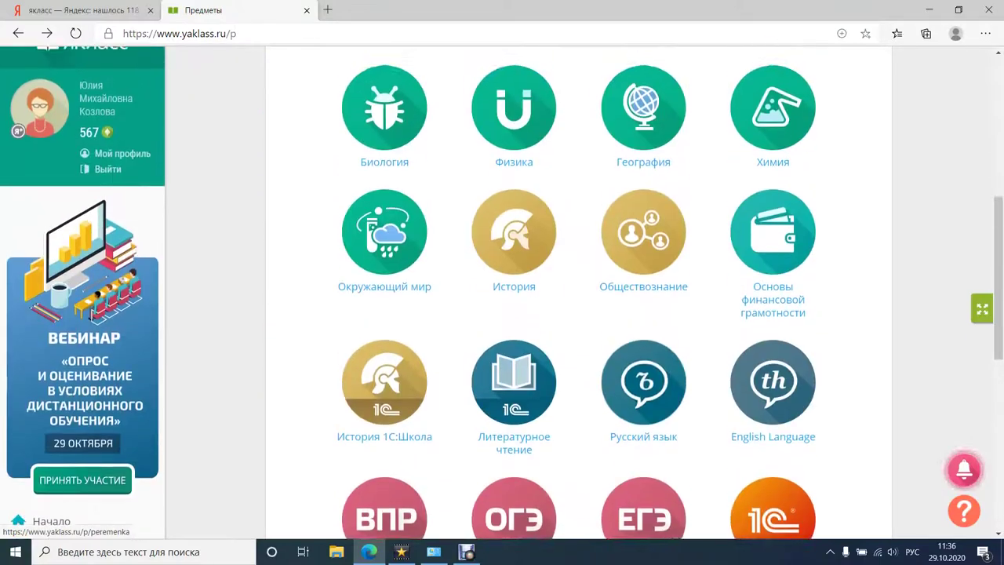
Look through the «Предметы» catalogue down to the exam and olympiad sections and open «Всероссийские проверочные работы».
scroll(644, 189, down, 3)
scroll(643, 188, down, 3)
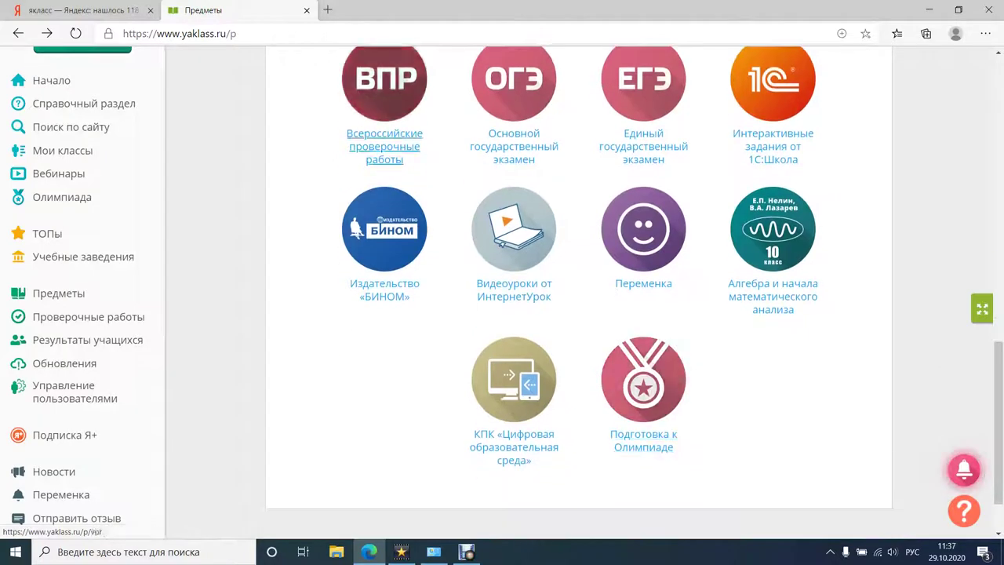
scroll(384, 157, up, 1)
click(384, 157)
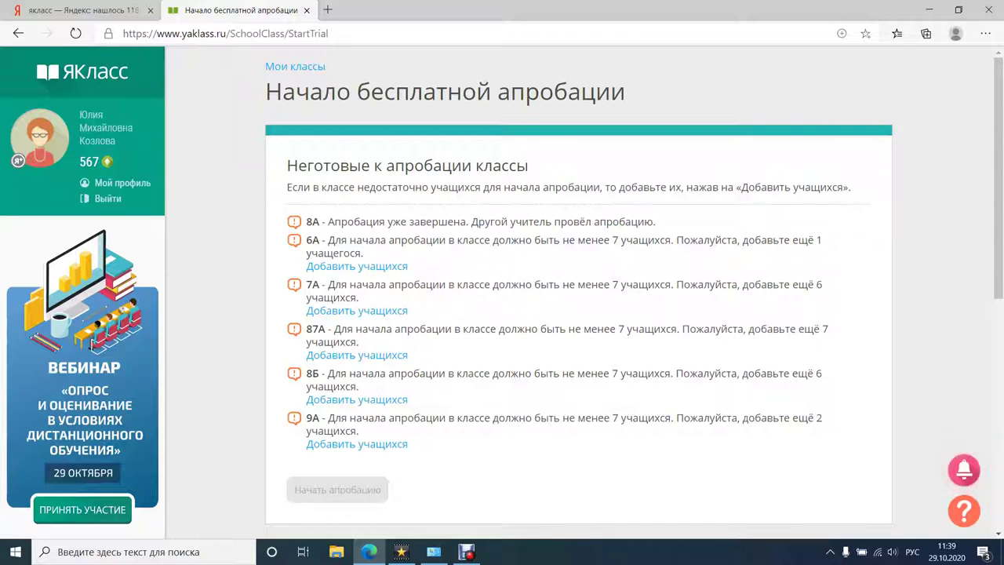
Examine the class requirements on the page «Начало бесплатной апробации».
scroll(581, 314, down, 4)
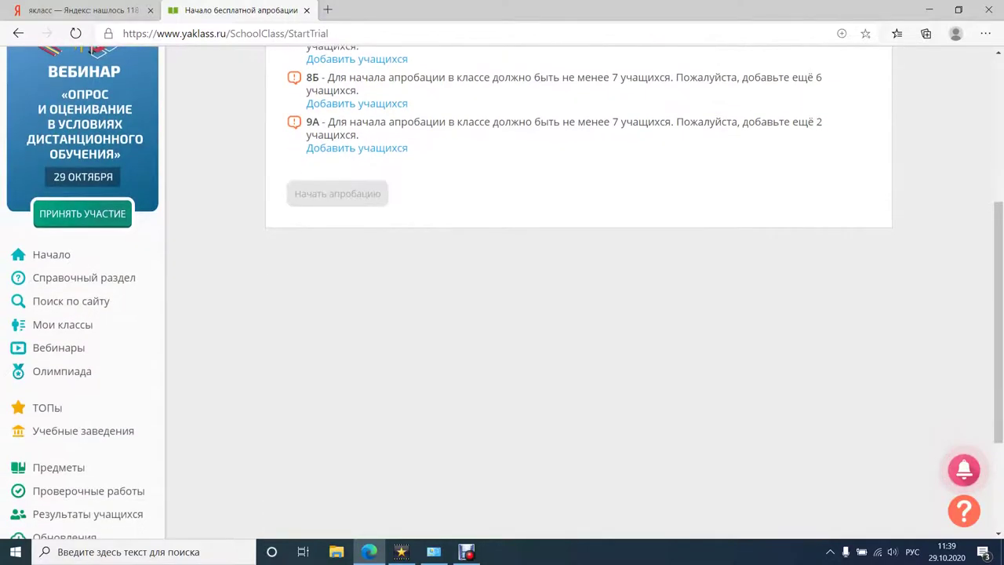
scroll(581, 313, up, 4)
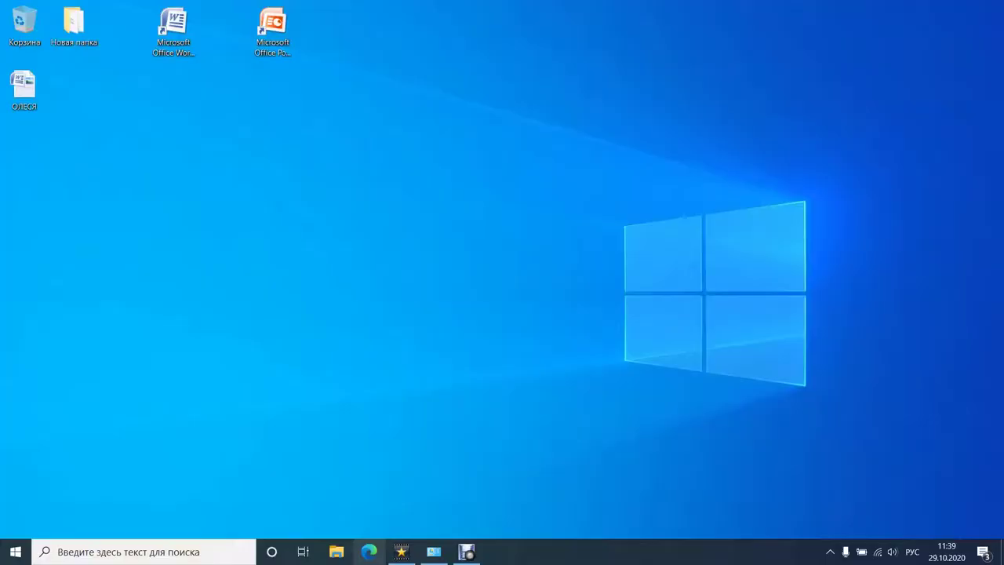
Open the browser, search Yandex for «interneturok» and open the InternetUrok.ru site from the results.
click(369, 552)
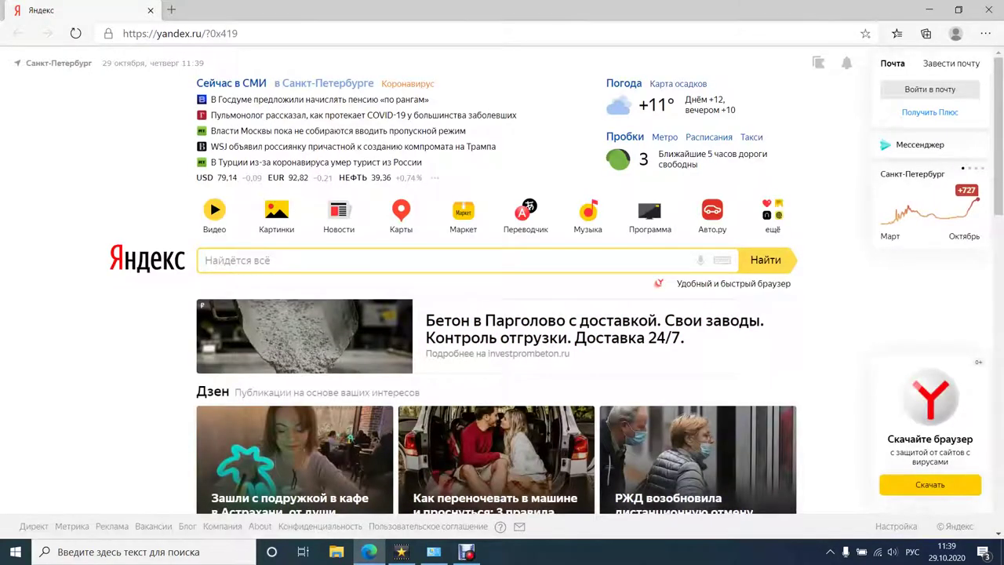
key(alt+shift)
text(Interneturok)
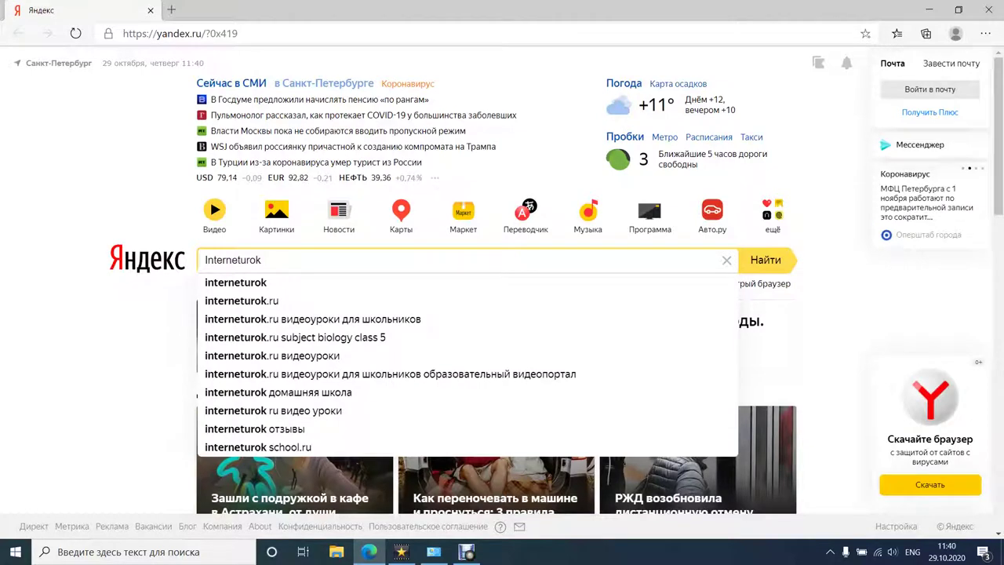
key(Down)
key(Return)
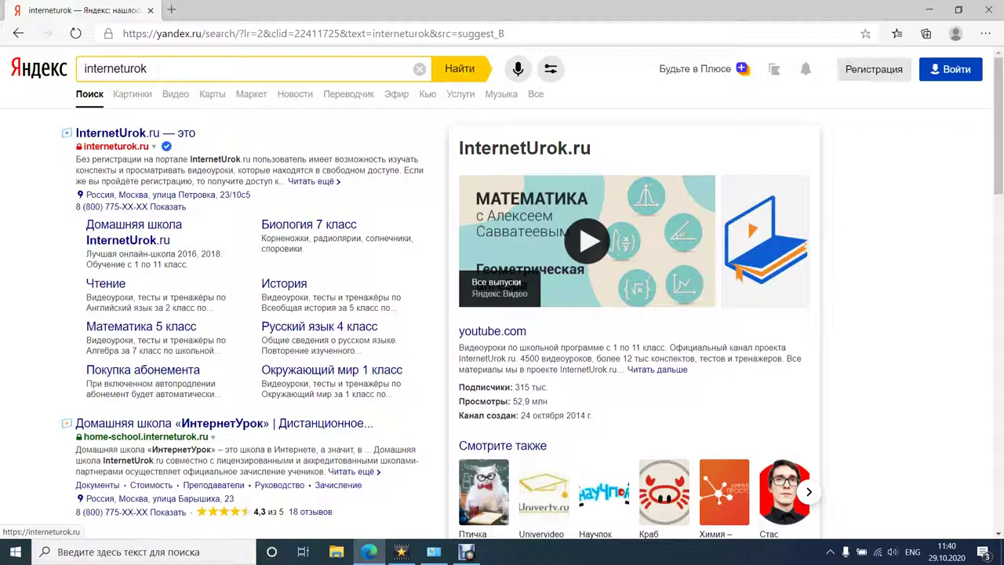
click(135, 133)
Look through the InternetUrok.ru home page from the subject grid and sample video lessons to the mission statement.
scroll(502, 314, down, 7)
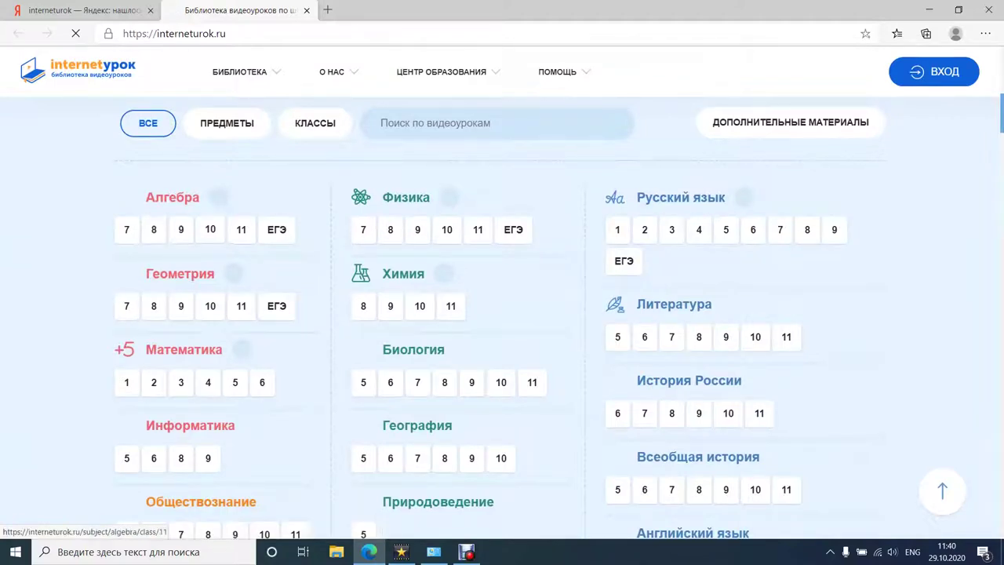
scroll(502, 314, down, 3)
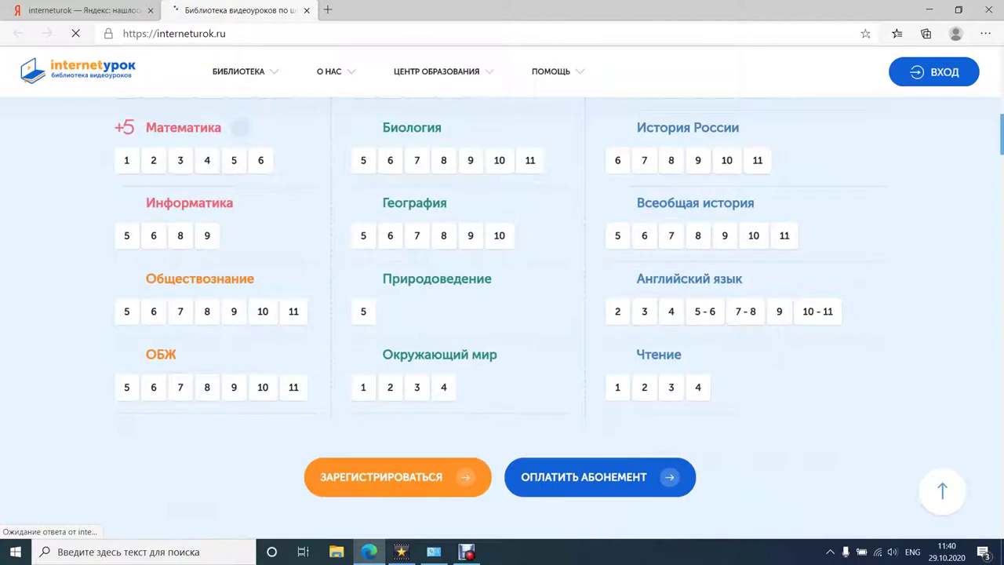
scroll(596, 330, down, 2)
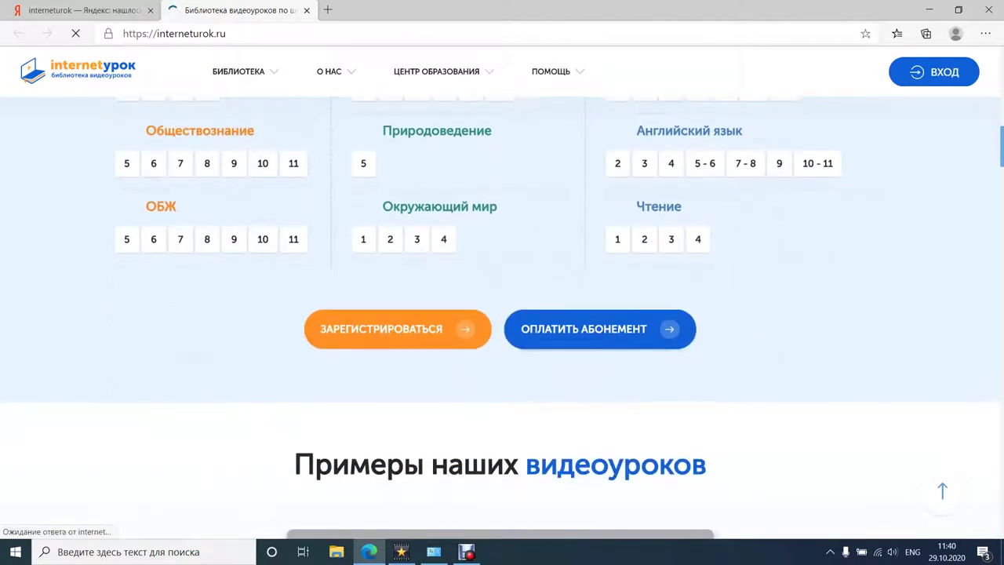
scroll(494, 451, down, 3)
scroll(494, 450, down, 4)
scroll(494, 302, up, 1)
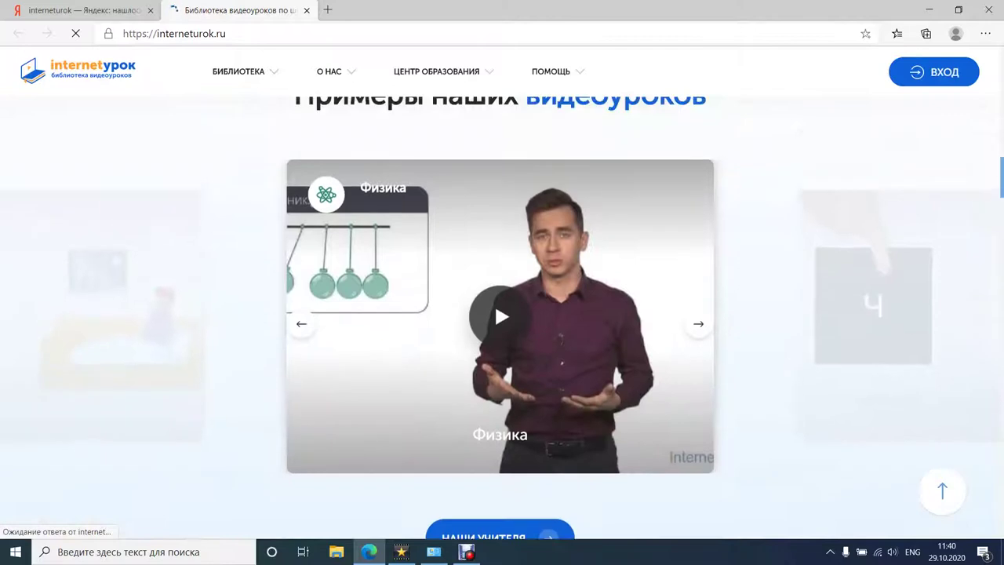
scroll(495, 303, up, 1)
scroll(494, 354, down, 5)
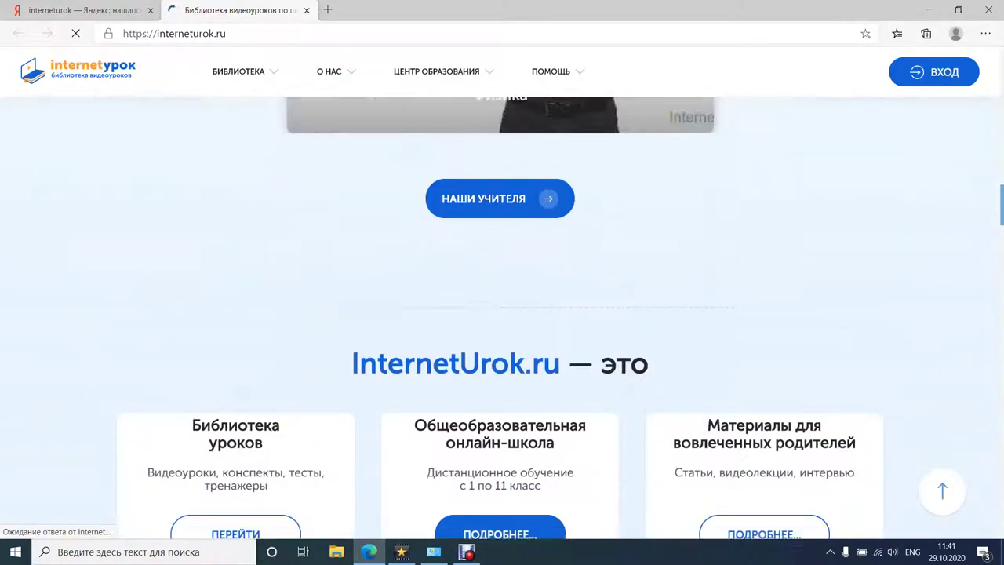
scroll(502, 317, down, 3)
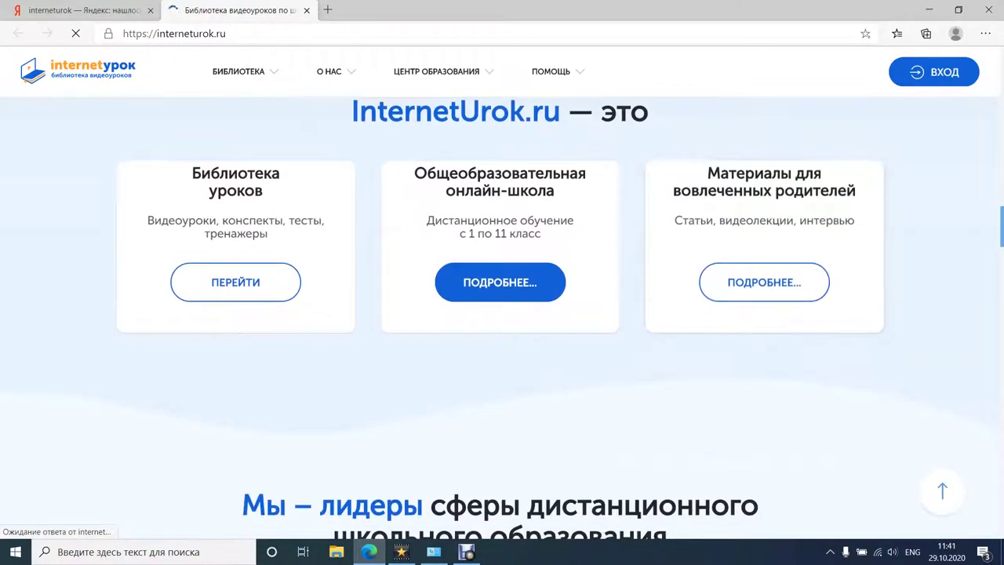
scroll(502, 314, down, 3)
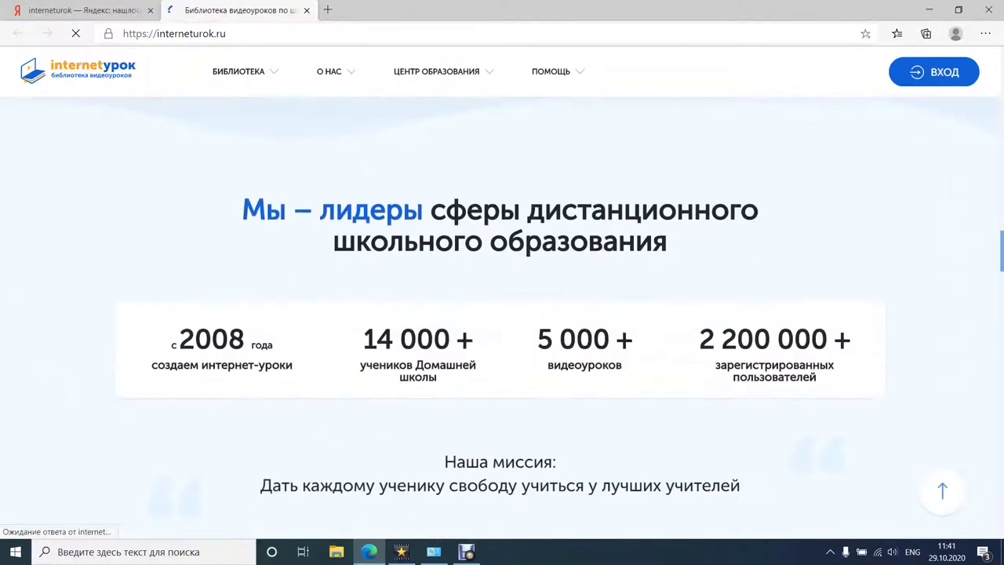
Open the grade 5 section of «Биология» from the subject grid.
scroll(502, 314, up, 8)
scroll(502, 313, up, 3)
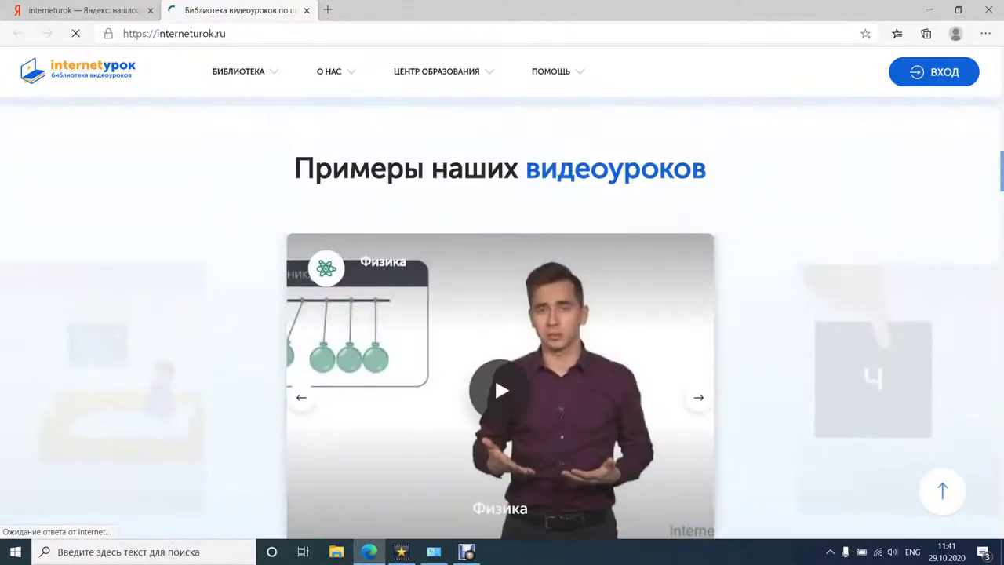
scroll(502, 314, up, 4)
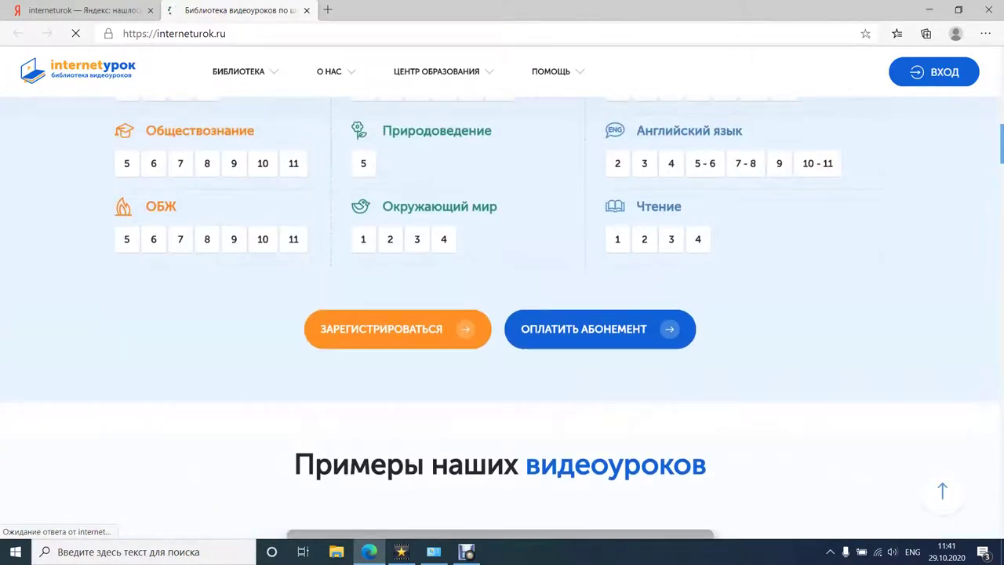
scroll(502, 313, up, 2)
scroll(365, 308, up, 2)
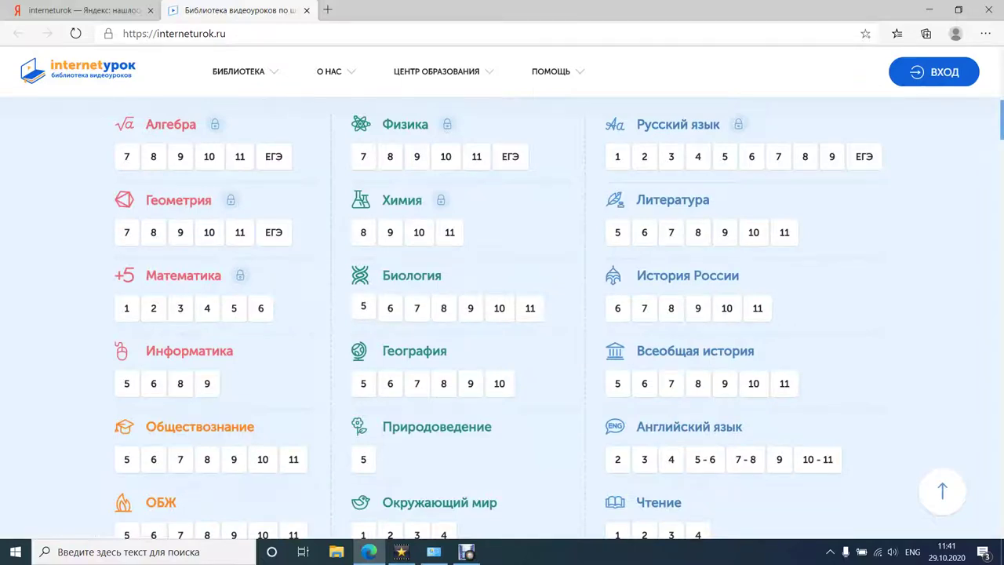
click(363, 308)
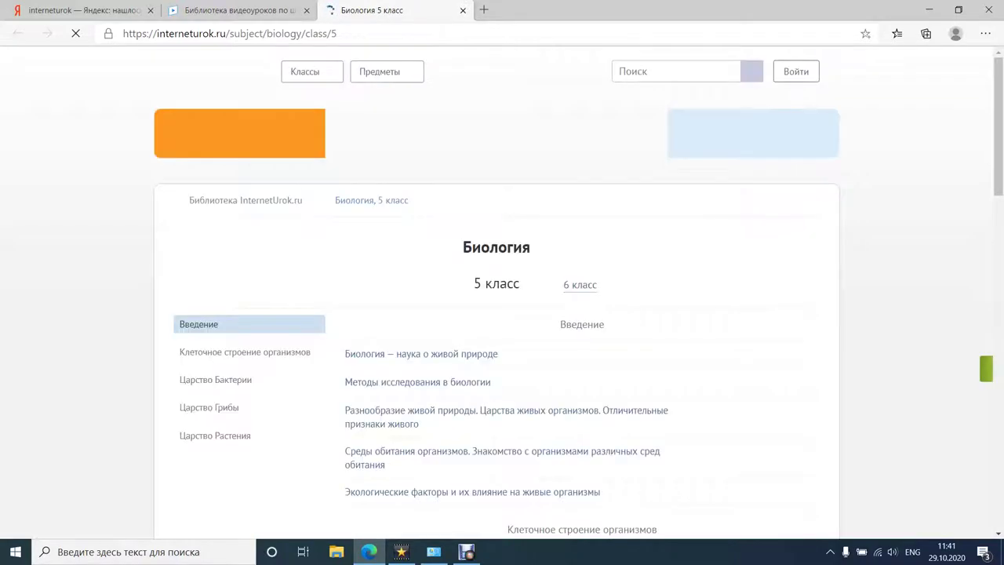
Examine the grade 5 biology topics and the materials offered for each lesson.
scroll(503, 314, down, 3)
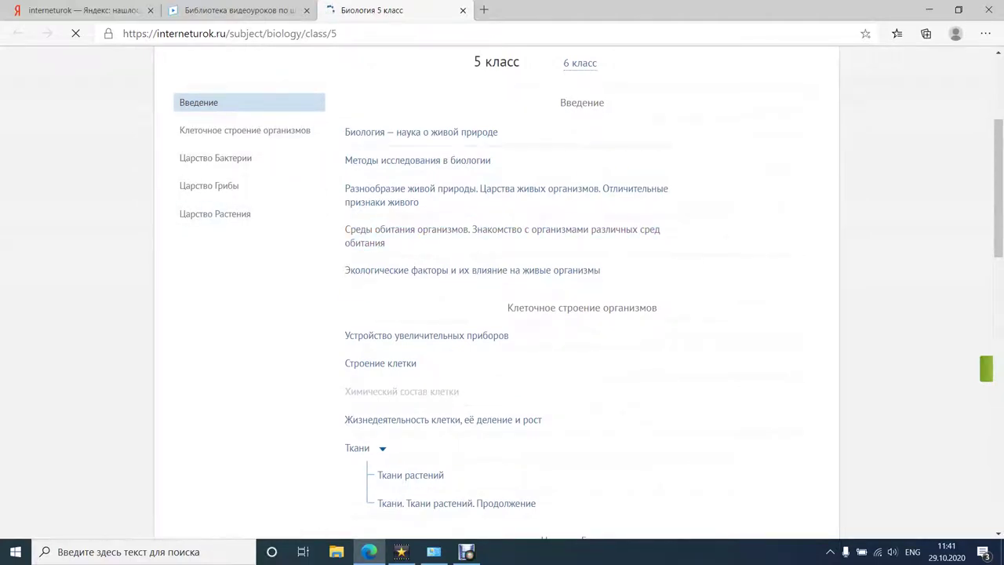
scroll(503, 298, down, 3)
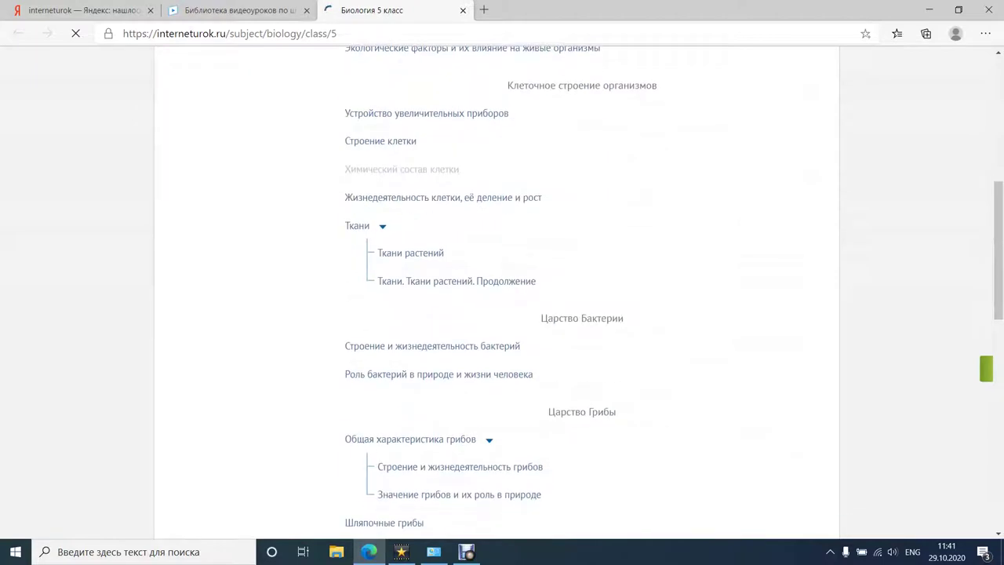
scroll(502, 298, up, 2)
scroll(502, 298, up, 2)
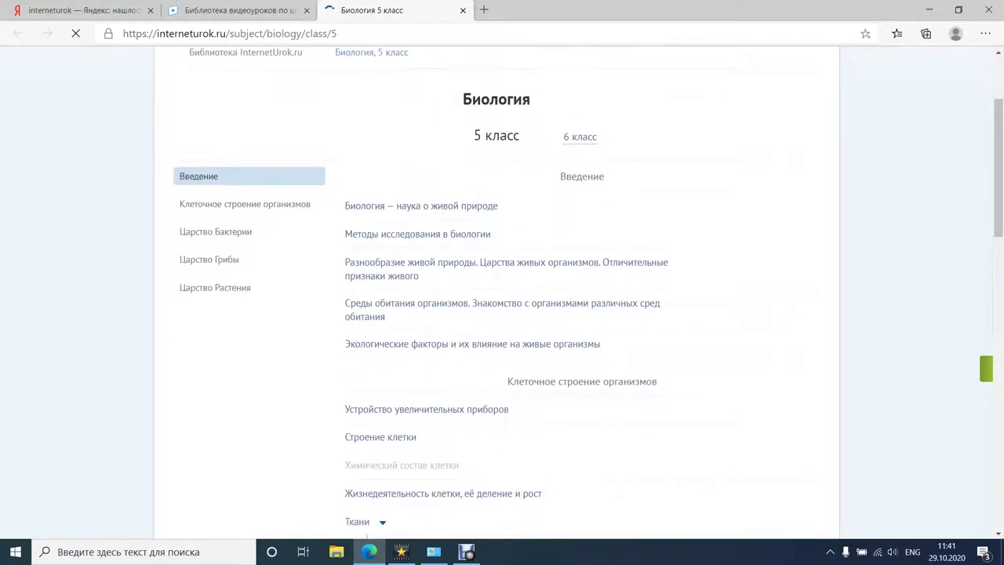
scroll(502, 298, down, 7)
scroll(502, 298, down, 4)
scroll(503, 298, up, 6)
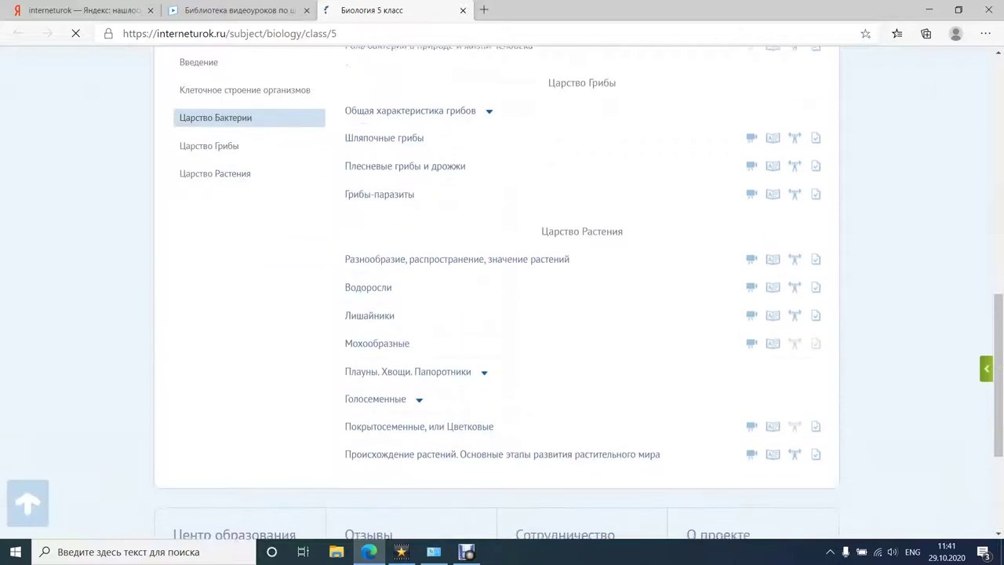
scroll(502, 298, up, 6)
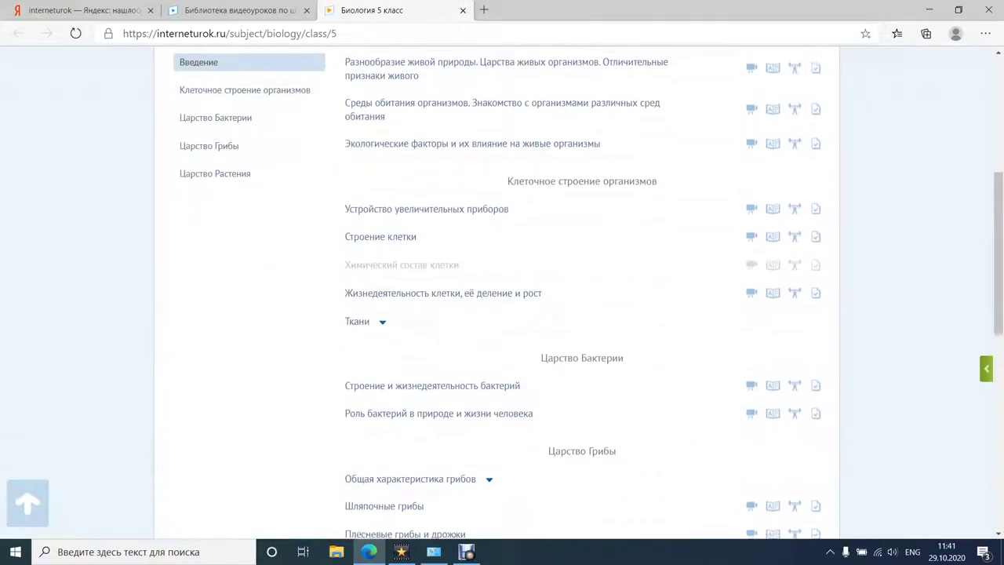
scroll(470, 280, down, 1)
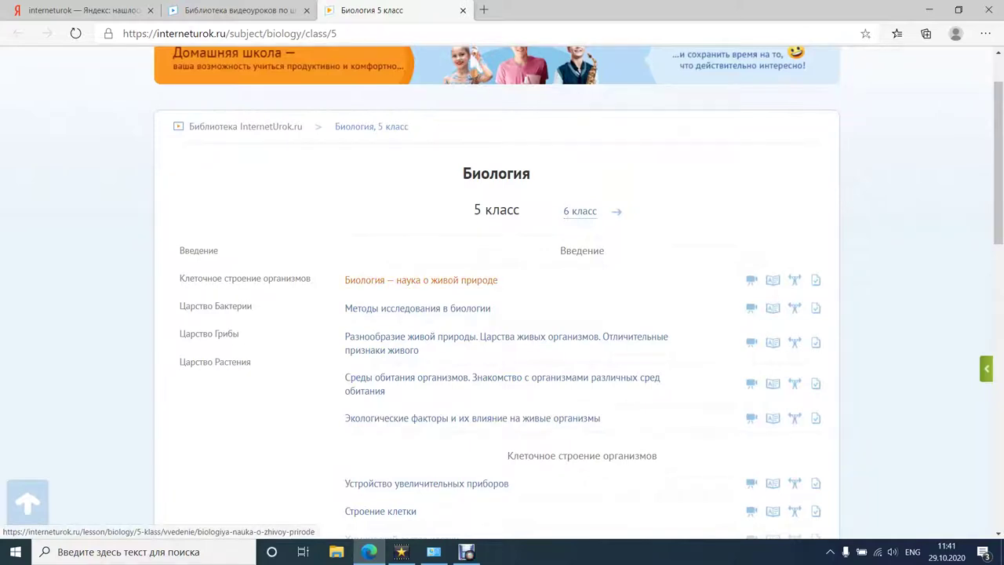
scroll(471, 281, down, 2)
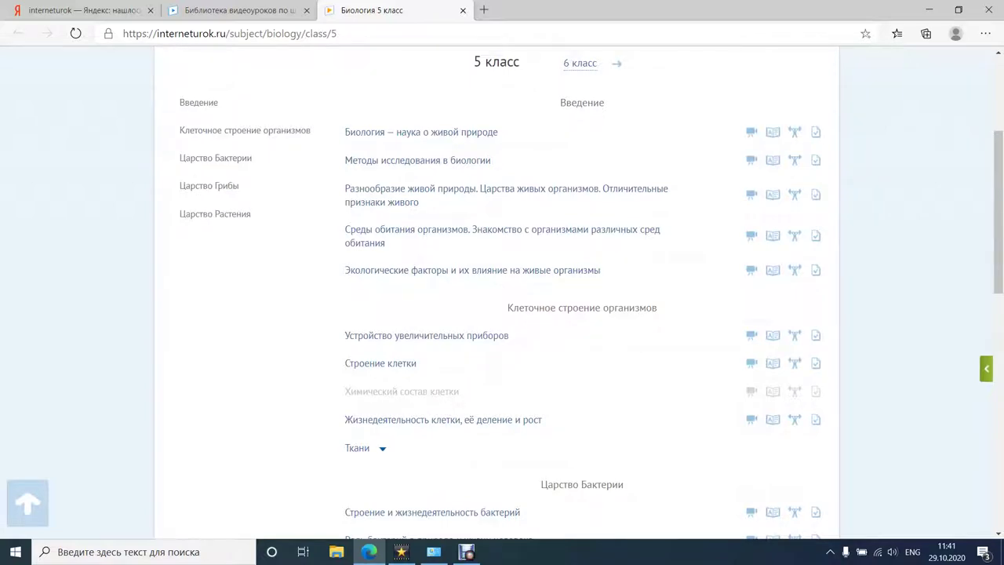
Open the lesson «Строение клетки» and play its video in full-screen mode.
scroll(361, 300, down, 2)
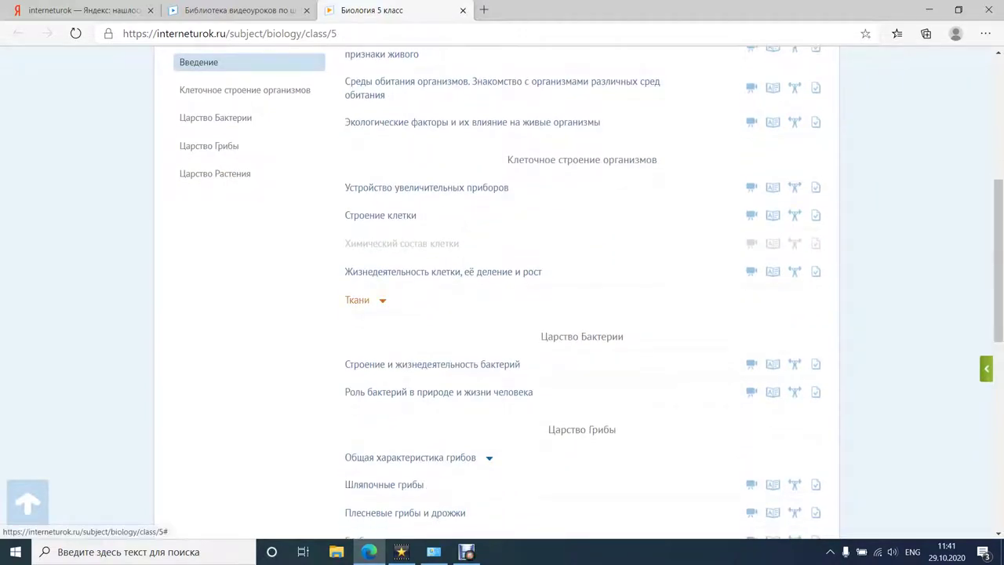
click(380, 215)
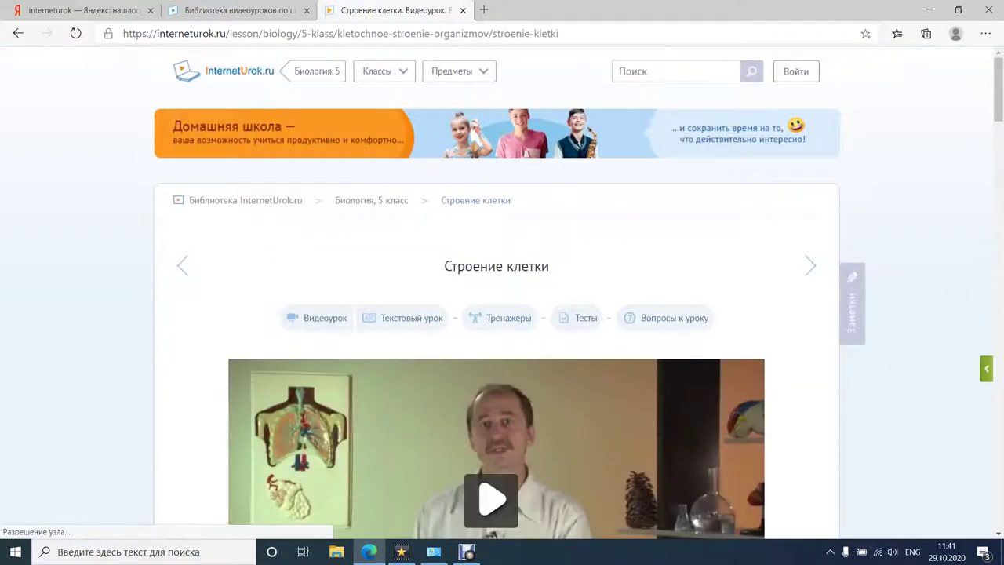
scroll(502, 314, down, 3)
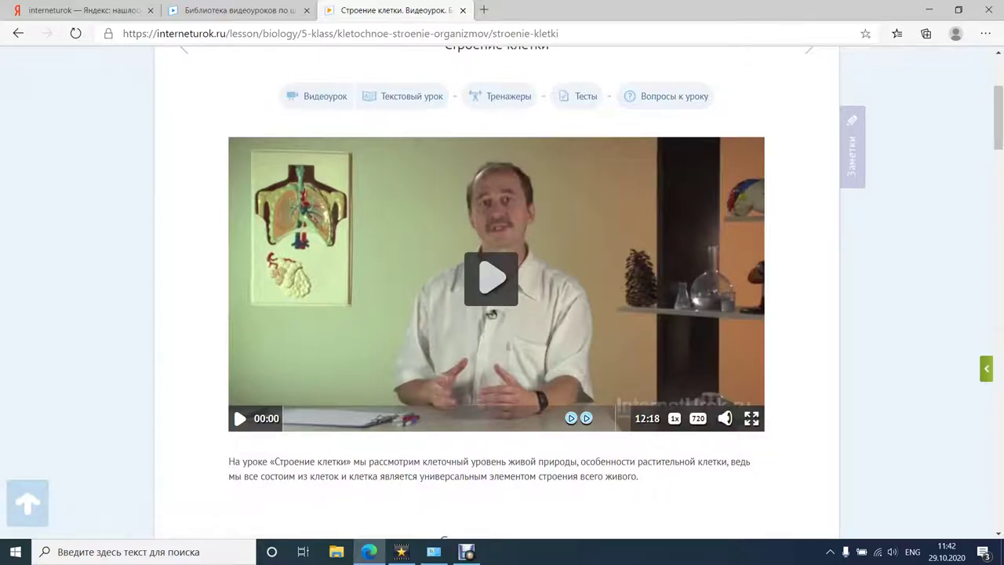
click(492, 313)
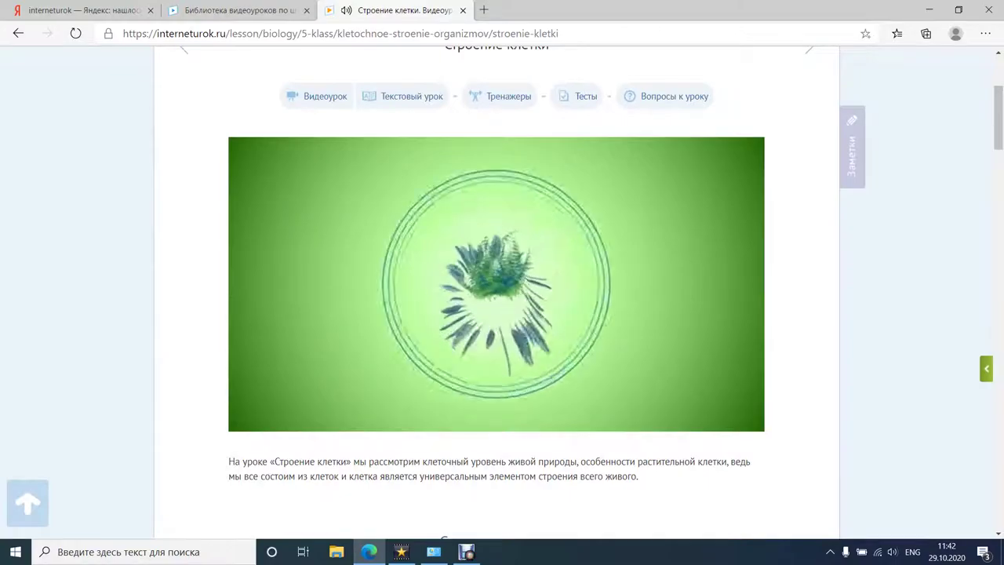
click(752, 418)
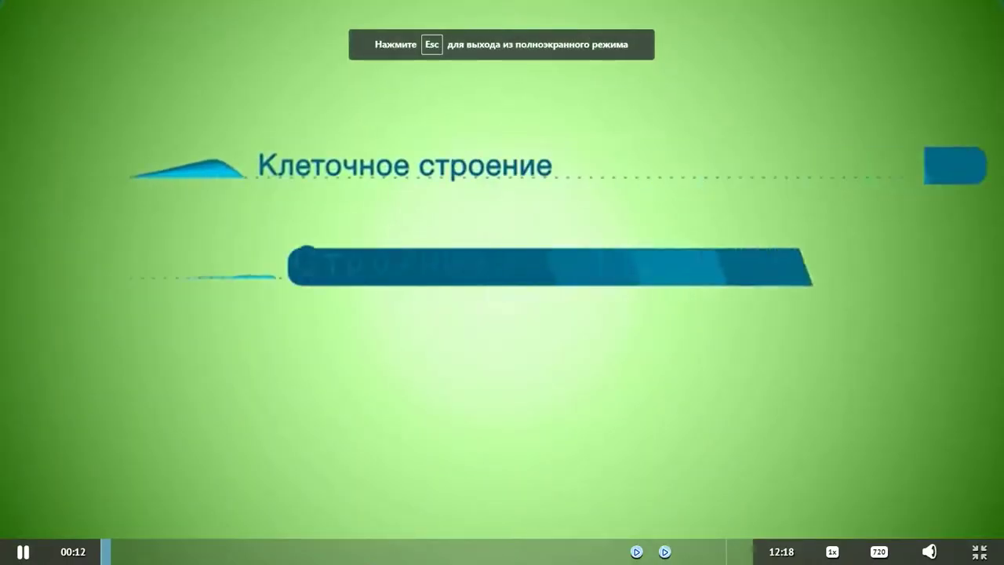